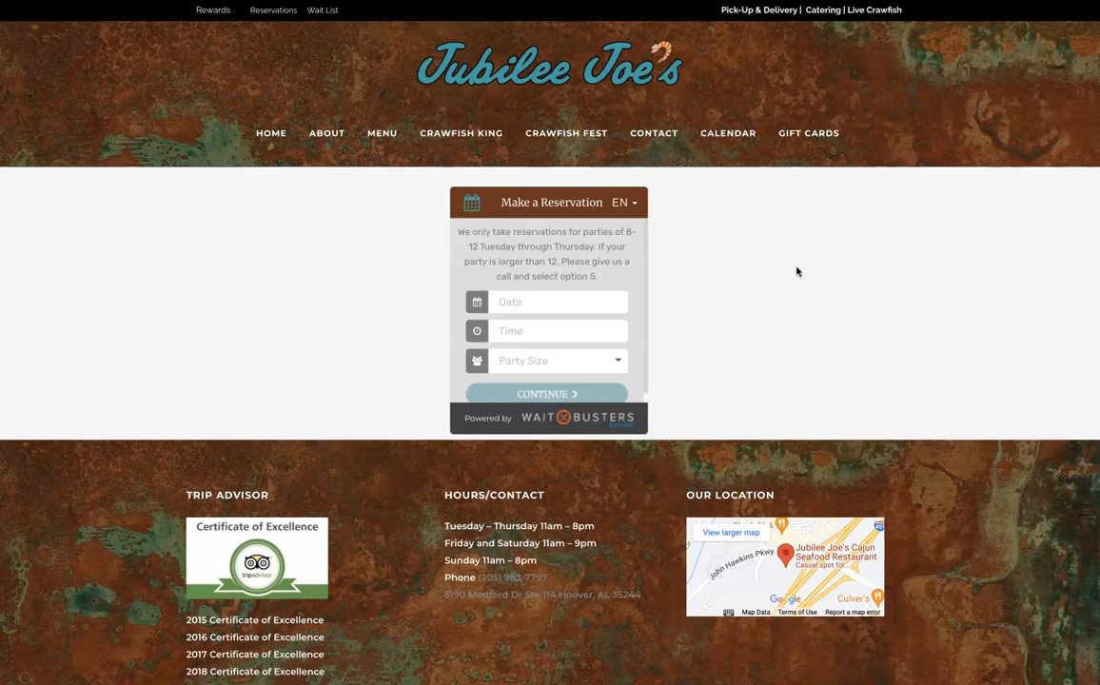
- Try the Widget Button option on and off to compare the collapsed and full reservation widget previews
{"action": "left_click", "coordinate": [272, 294]}
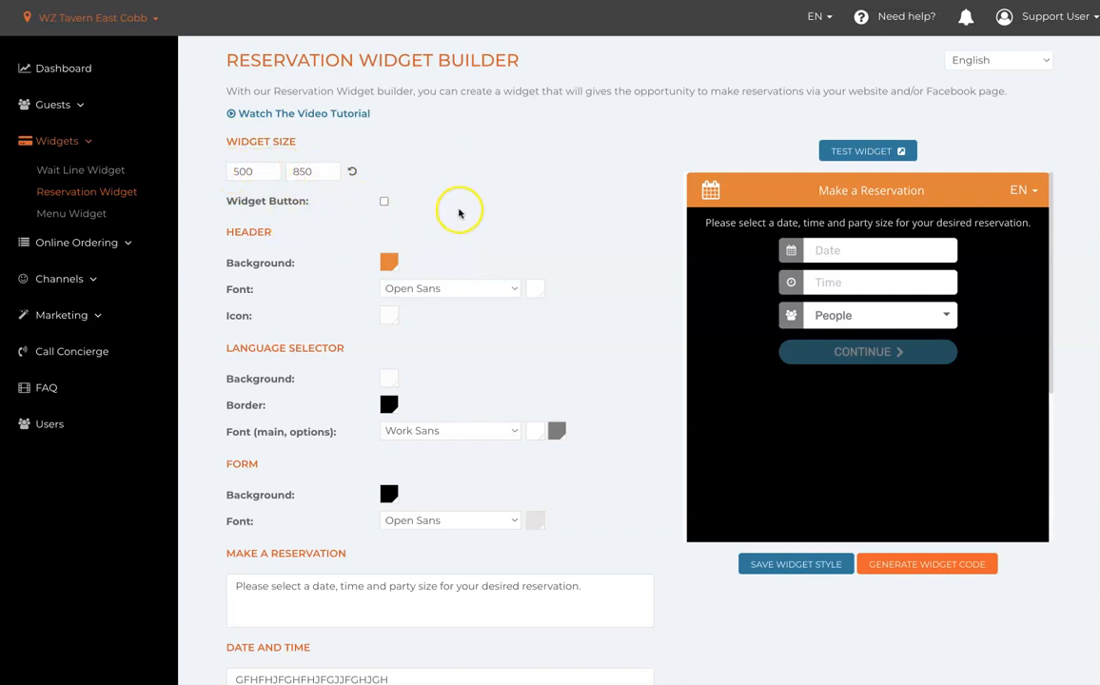
{"action": "left_click", "coordinate": [383, 200]}
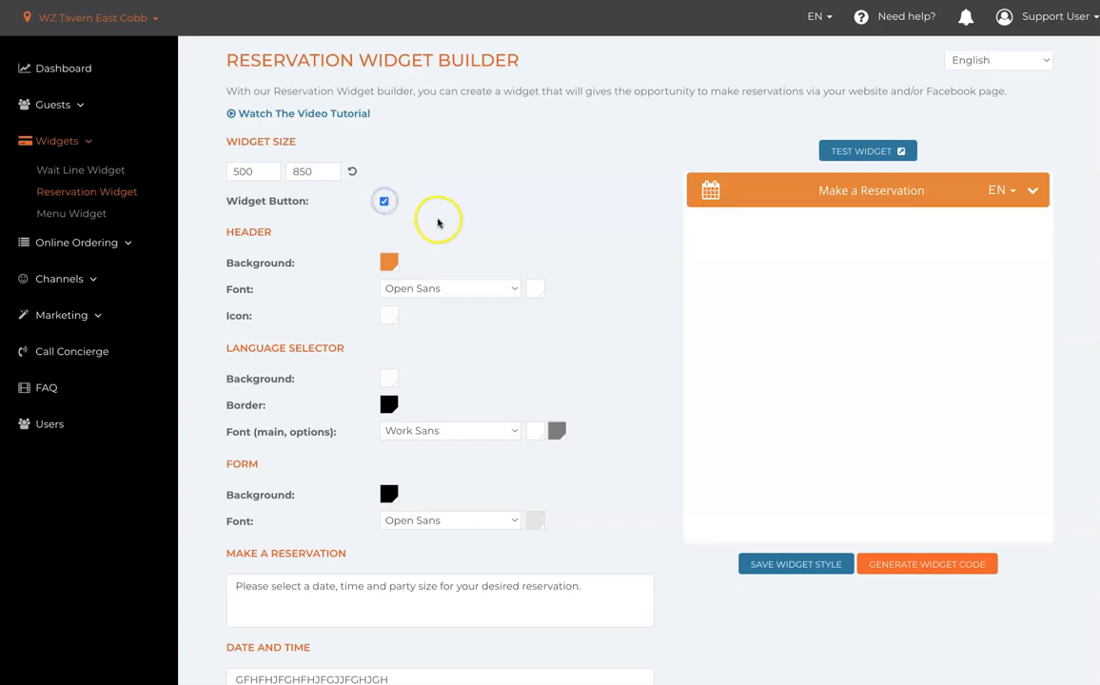
{"action": "left_click", "coordinate": [386, 200]}
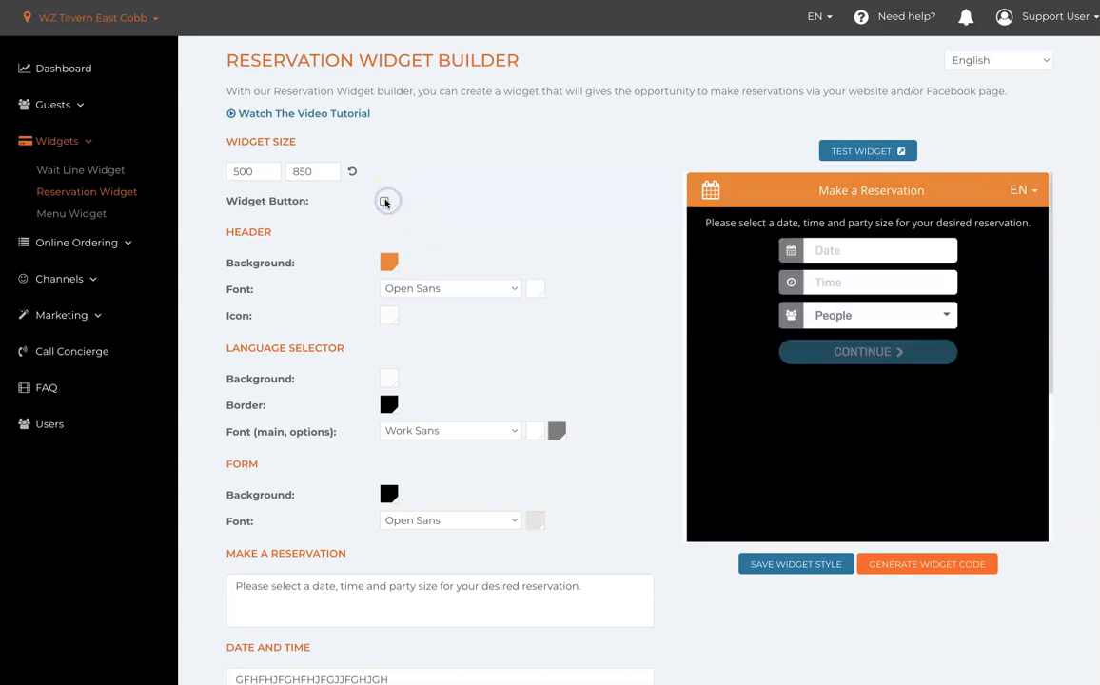
{"action": "left_click", "coordinate": [384, 201]}
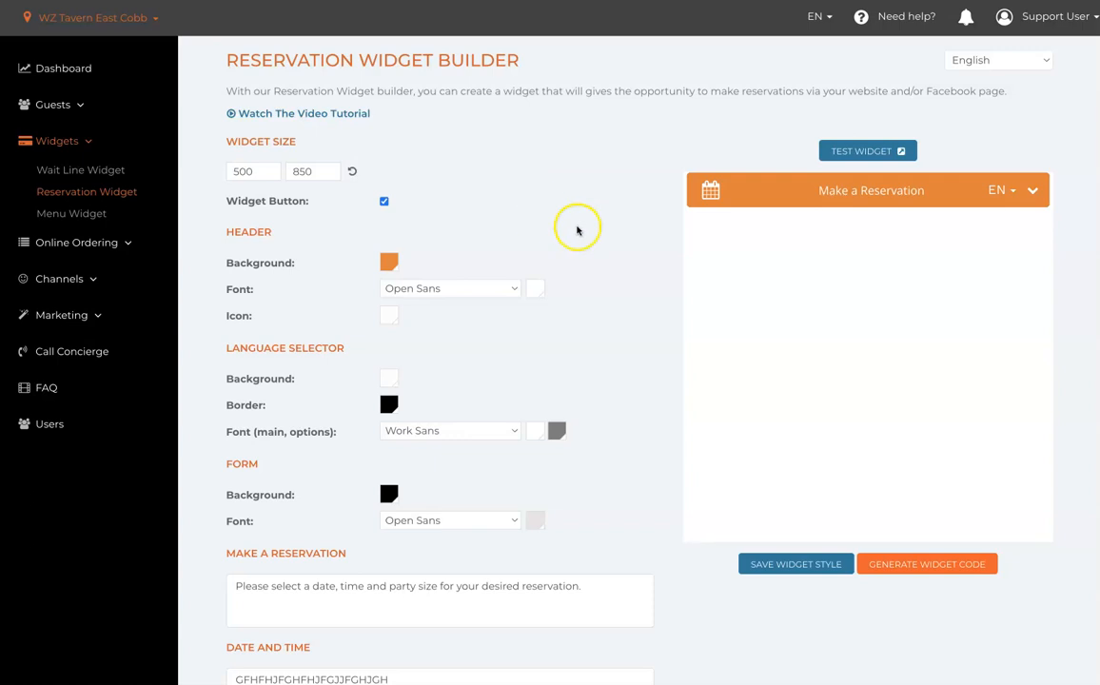
{"action": "left_click", "coordinate": [1034, 193]}
{"action": "left_click", "coordinate": [385, 202]}
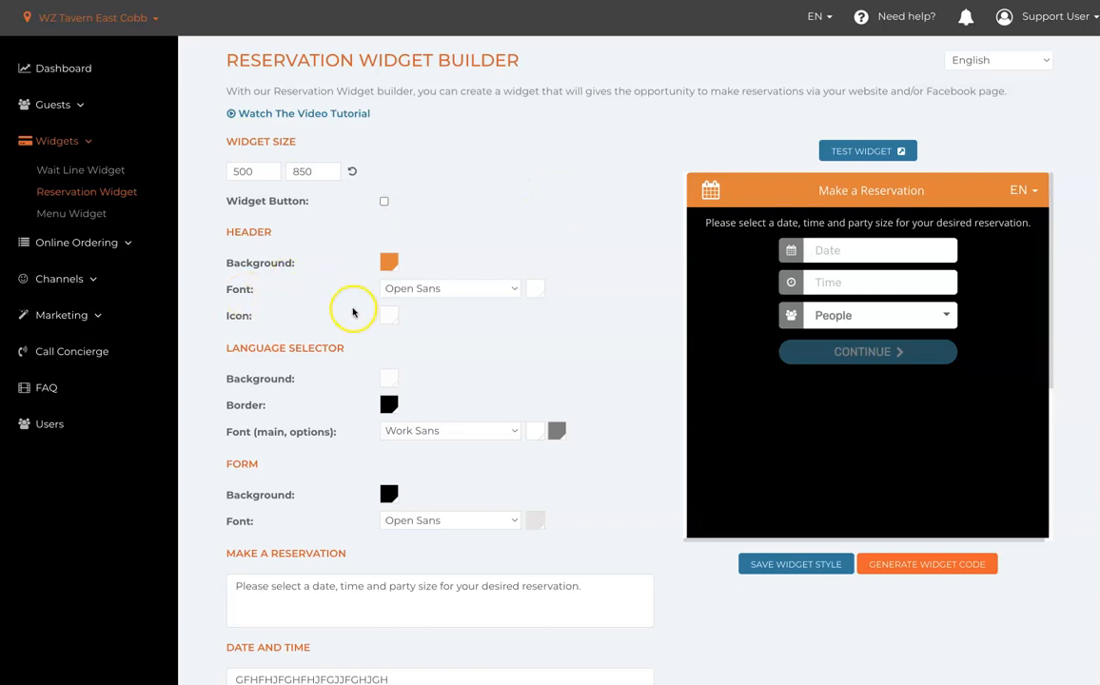
- Examine the header, language selector and form style settings and the reservation, date and time, and contact message texts
{"action": "scroll", "coordinate": [354, 312], "scroll_direction": "down", "scroll_amount": 2}
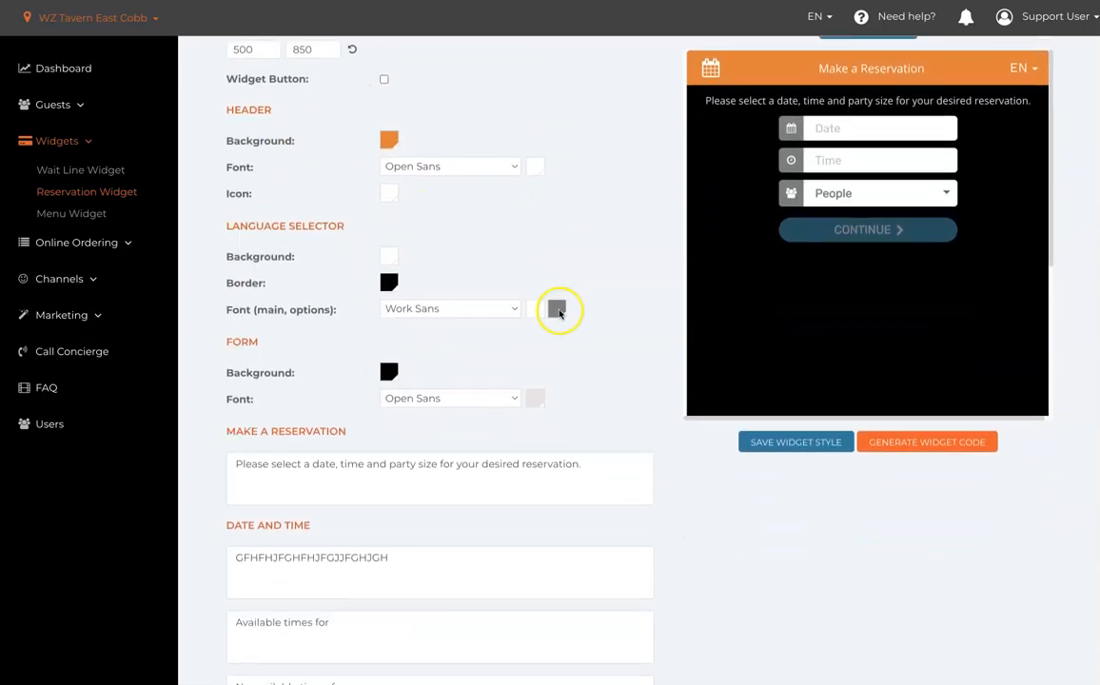
{"action": "scroll", "coordinate": [559, 312], "scroll_direction": "down", "scroll_amount": 1}
{"action": "scroll", "coordinate": [351, 140], "scroll_direction": "up", "scroll_amount": 2}
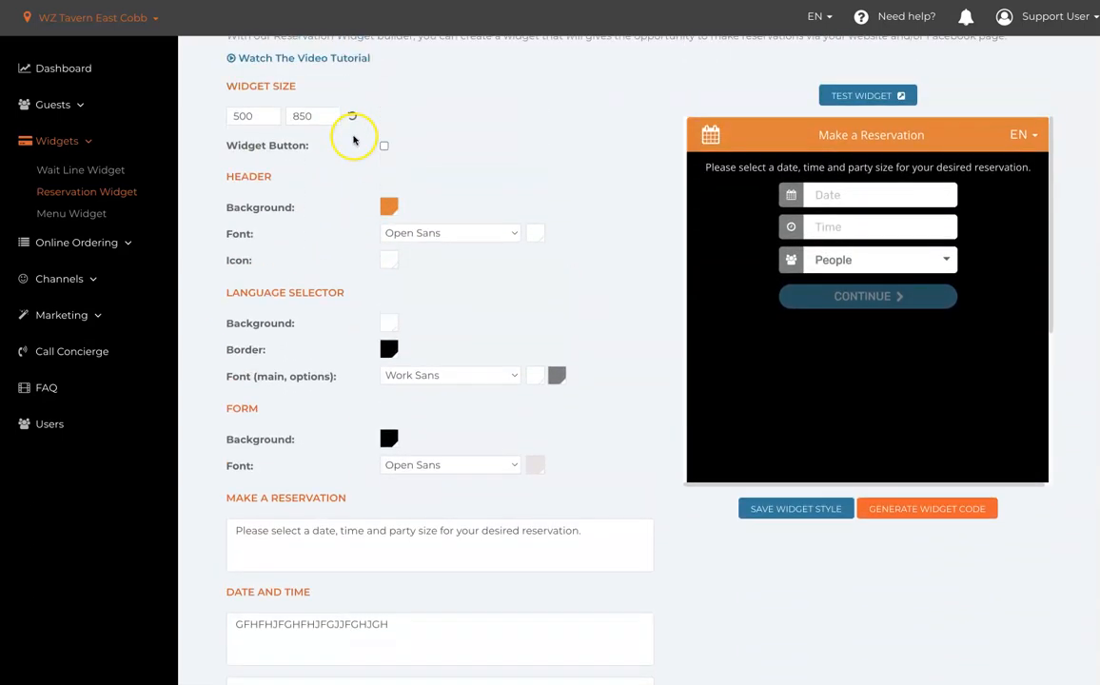
{"action": "scroll", "coordinate": [353, 139], "scroll_direction": "up", "scroll_amount": 1}
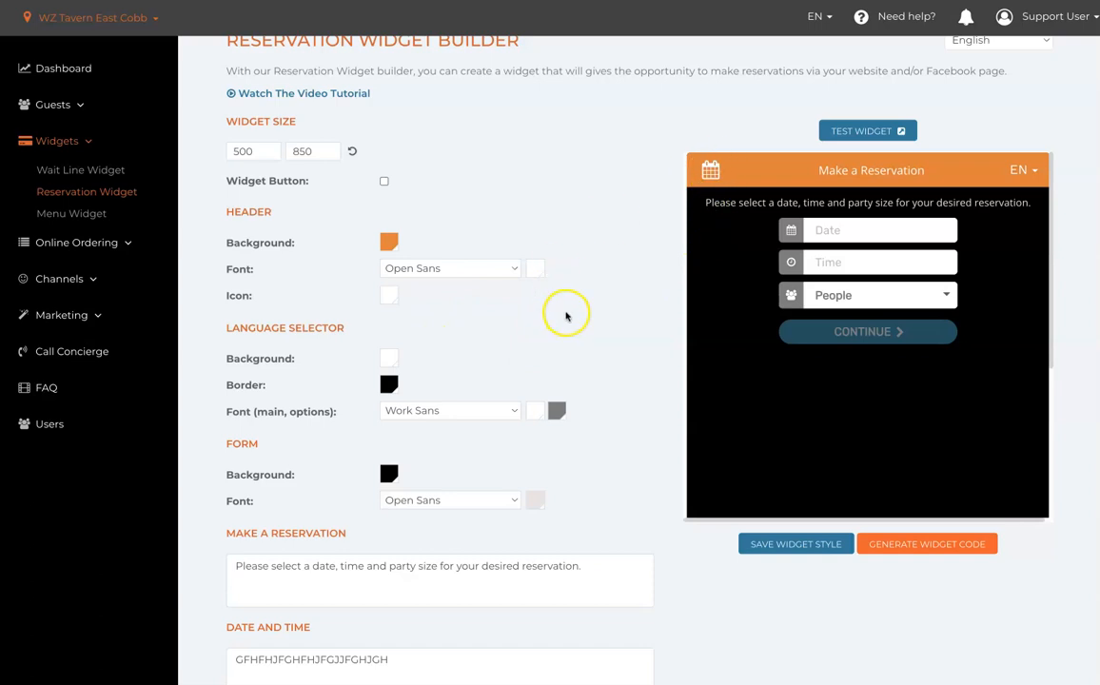
{"action": "scroll", "coordinate": [565, 316], "scroll_direction": "down", "scroll_amount": 3}
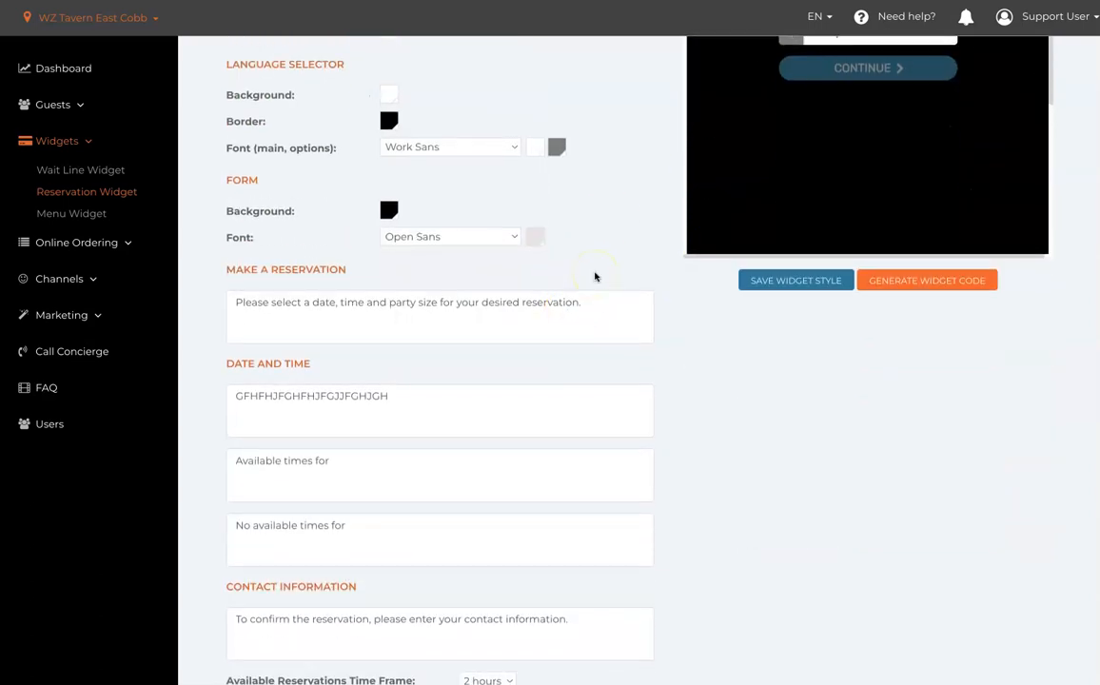
{"action": "scroll", "coordinate": [595, 278], "scroll_direction": "up", "scroll_amount": 1}
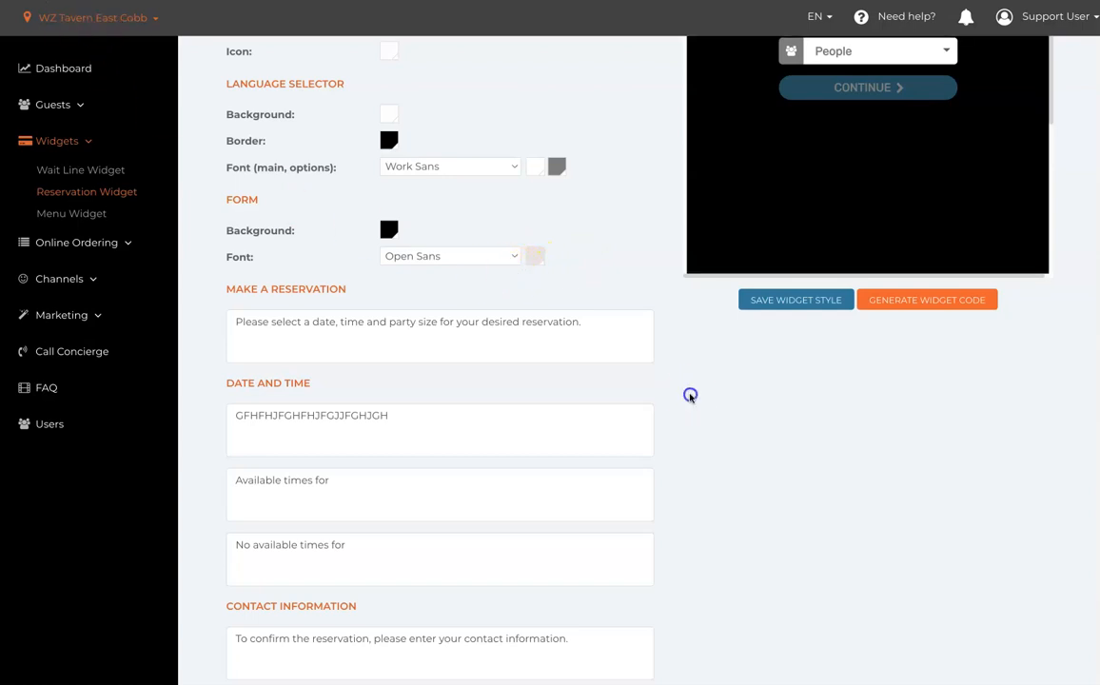
{"action": "scroll", "coordinate": [562, 427], "scroll_direction": "down", "scroll_amount": 3}
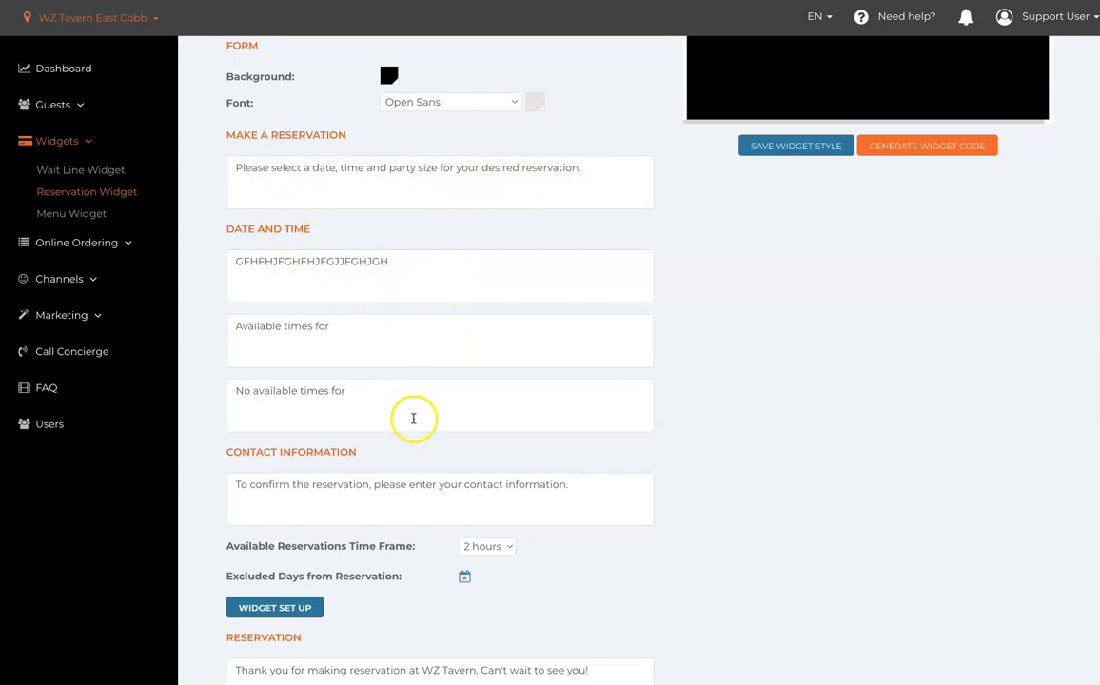
{"action": "scroll", "coordinate": [424, 418], "scroll_direction": "down", "scroll_amount": 3}
{"action": "scroll", "coordinate": [410, 365], "scroll_direction": "down", "scroll_amount": 1}
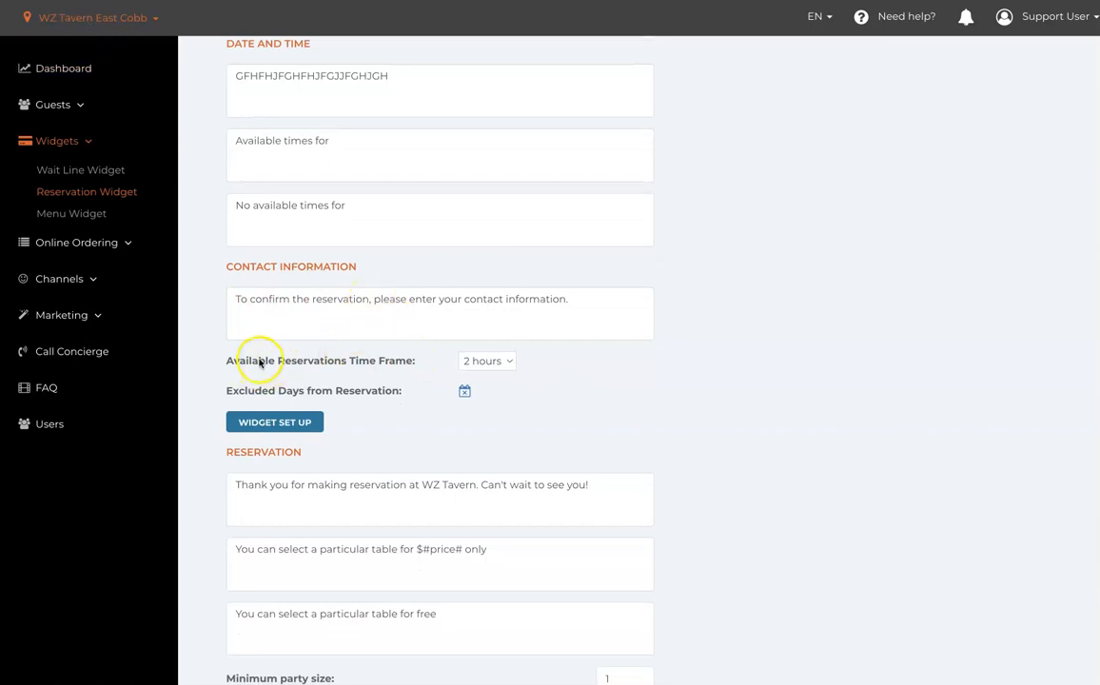
- Check the choices for the Available Reservations Time Frame and the Excluded Days list without changing either
{"action": "left_click", "coordinate": [509, 362]}
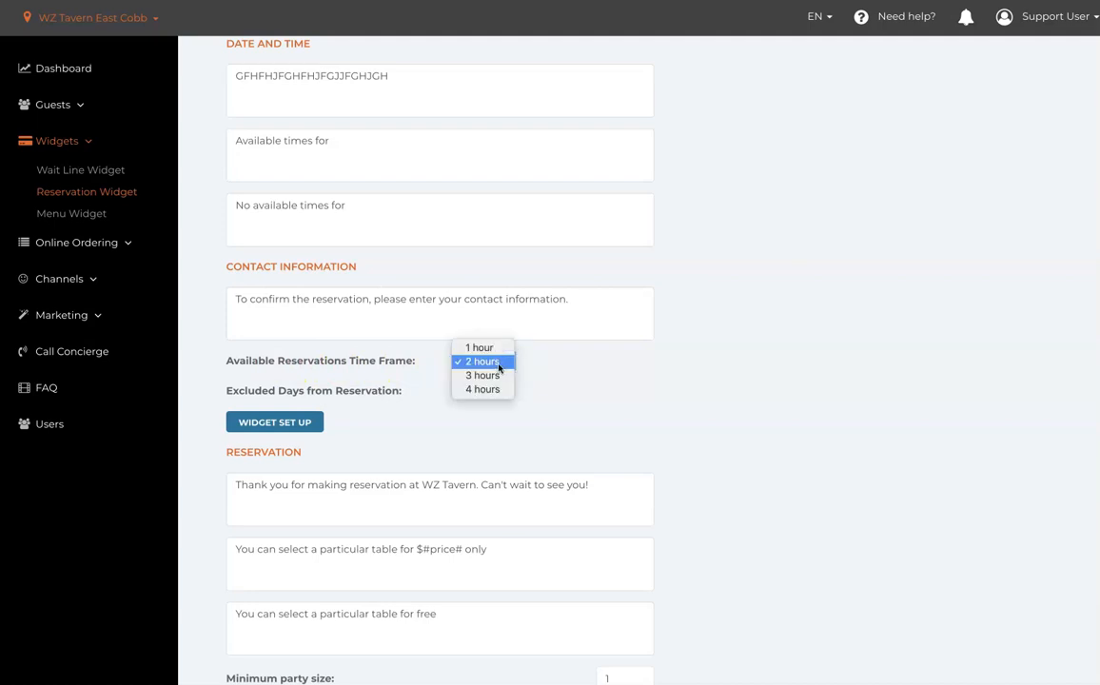
{"action": "left_click", "coordinate": [537, 368]}
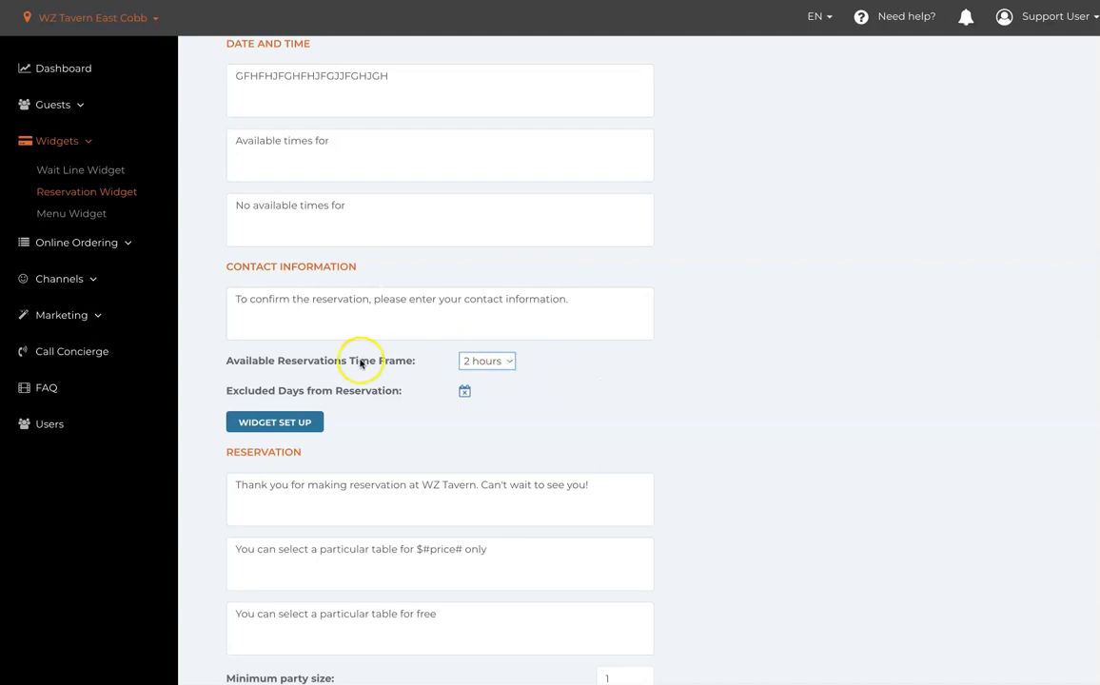
{"action": "left_click", "coordinate": [572, 416]}
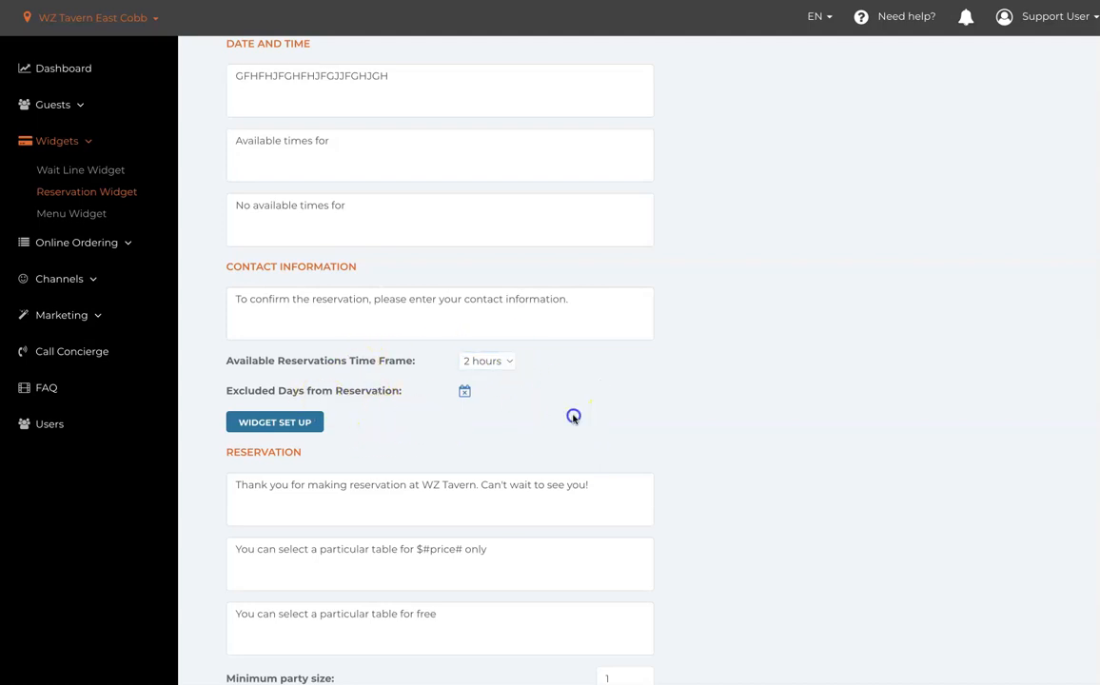
{"action": "left_click", "coordinate": [463, 391]}
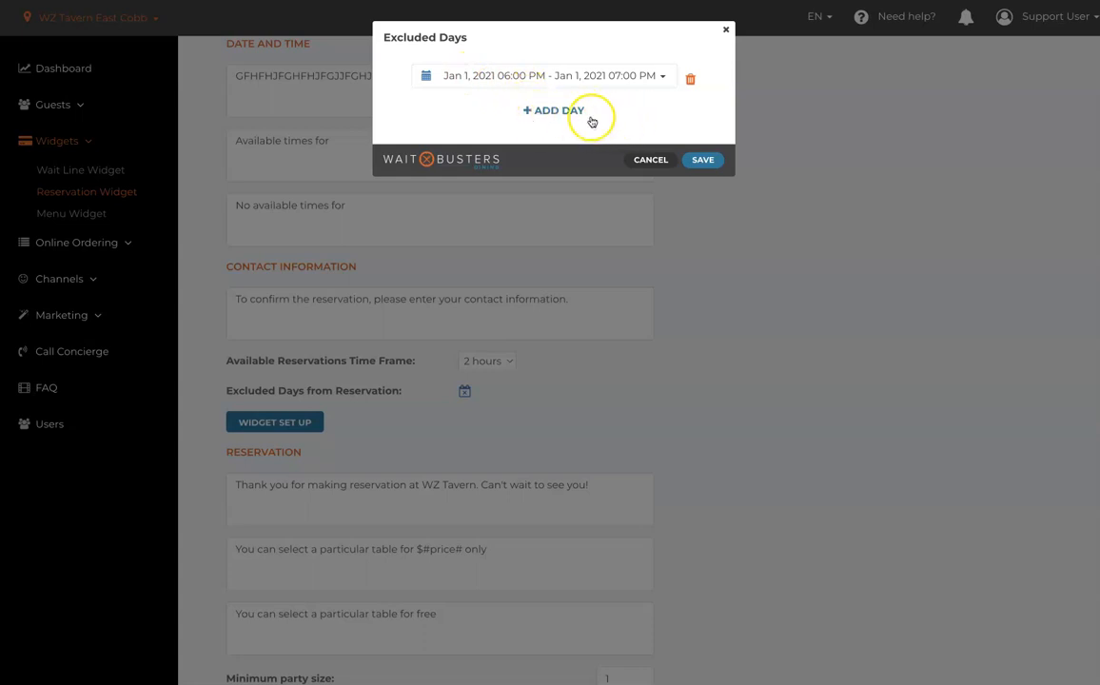
{"action": "left_click", "coordinate": [650, 160]}
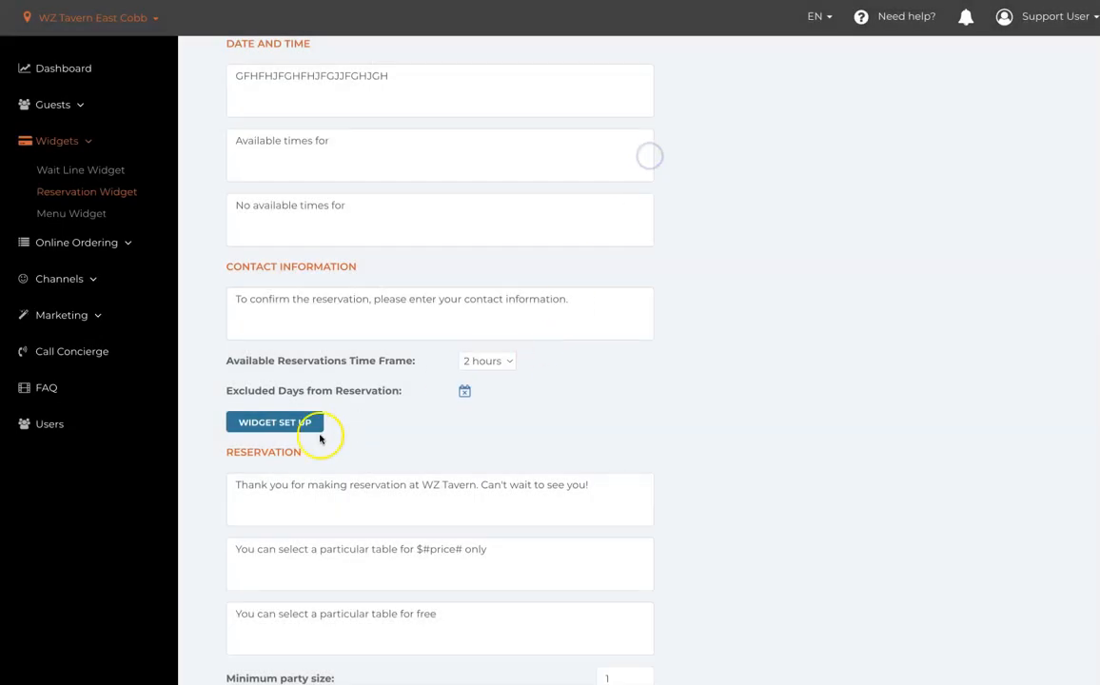
- Open the widget set-up calendar and start a reservation slot on Tuesday 4/26 at 3:00 PM
{"action": "left_click", "coordinate": [287, 423]}
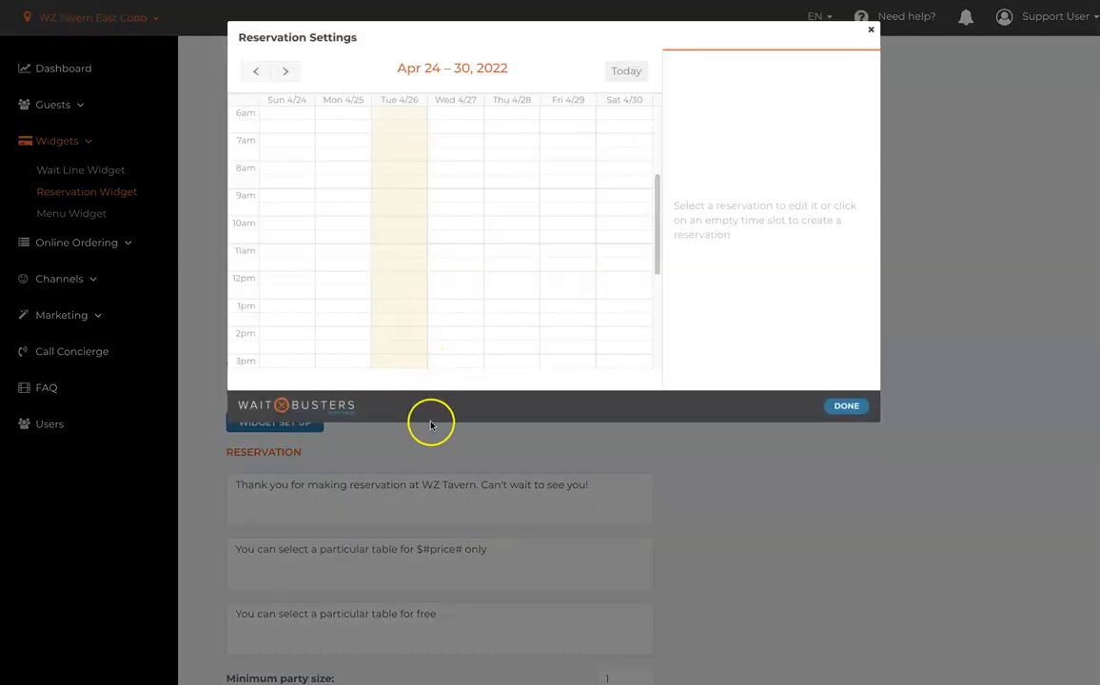
{"action": "scroll", "coordinate": [494, 302], "scroll_direction": "down", "scroll_amount": 3}
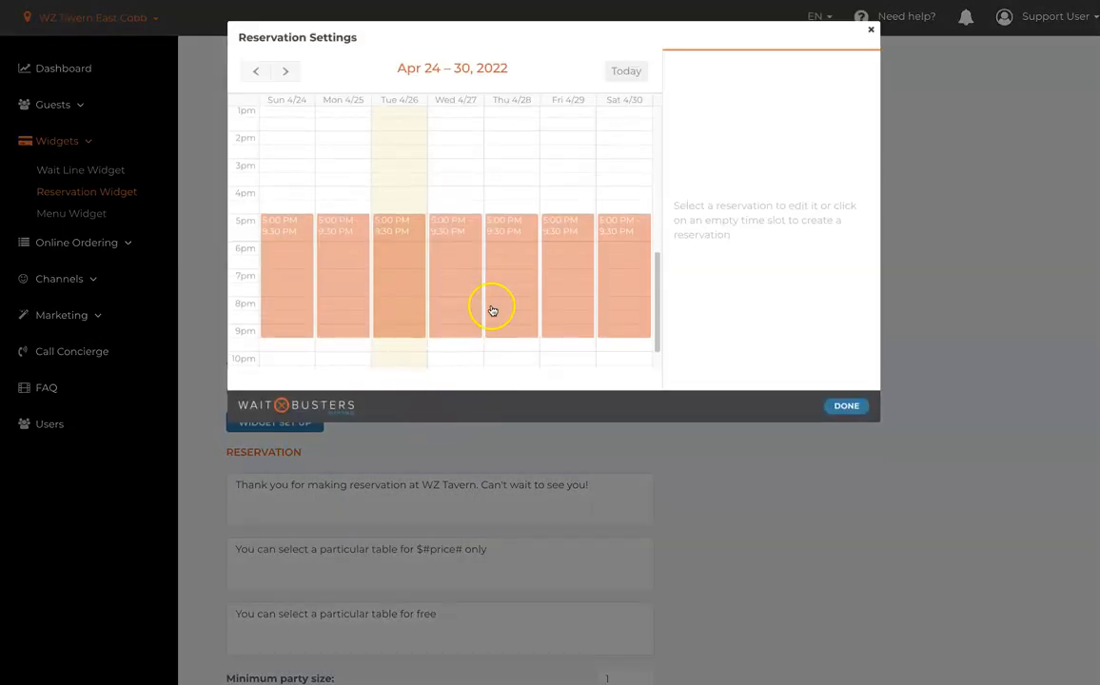
{"action": "scroll", "coordinate": [466, 286], "scroll_direction": "down", "scroll_amount": 1}
{"action": "left_click", "coordinate": [392, 149]}
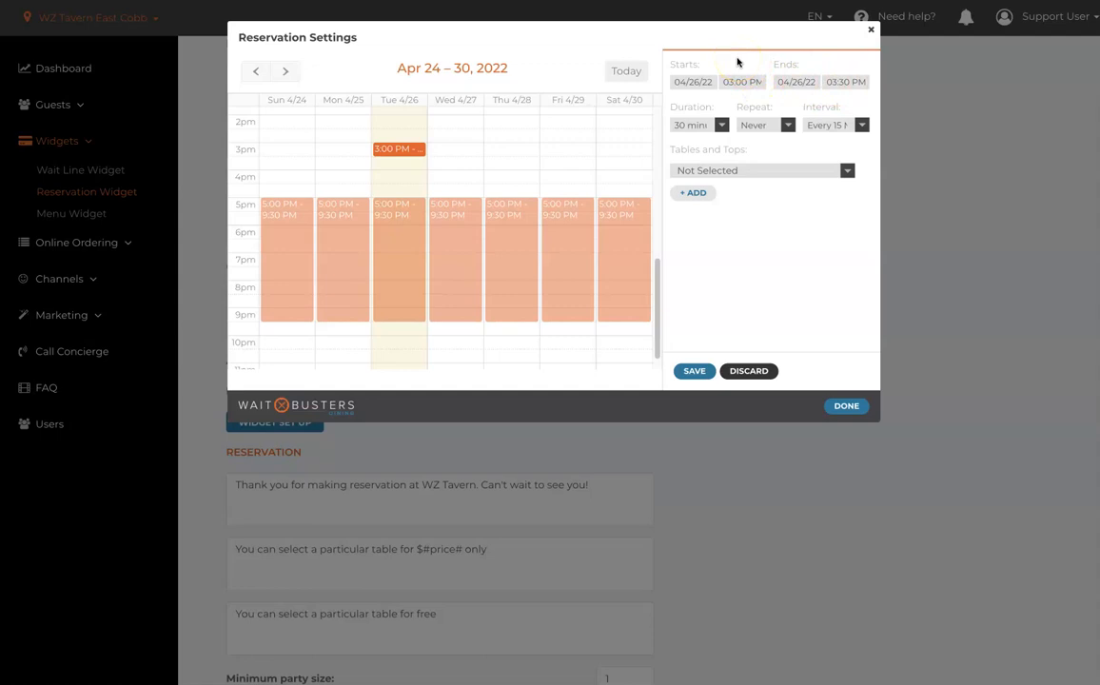
- Look through the Duration, Repeat and Interval choices for the new 3:00 PM slot
{"action": "left_click", "coordinate": [722, 128]}
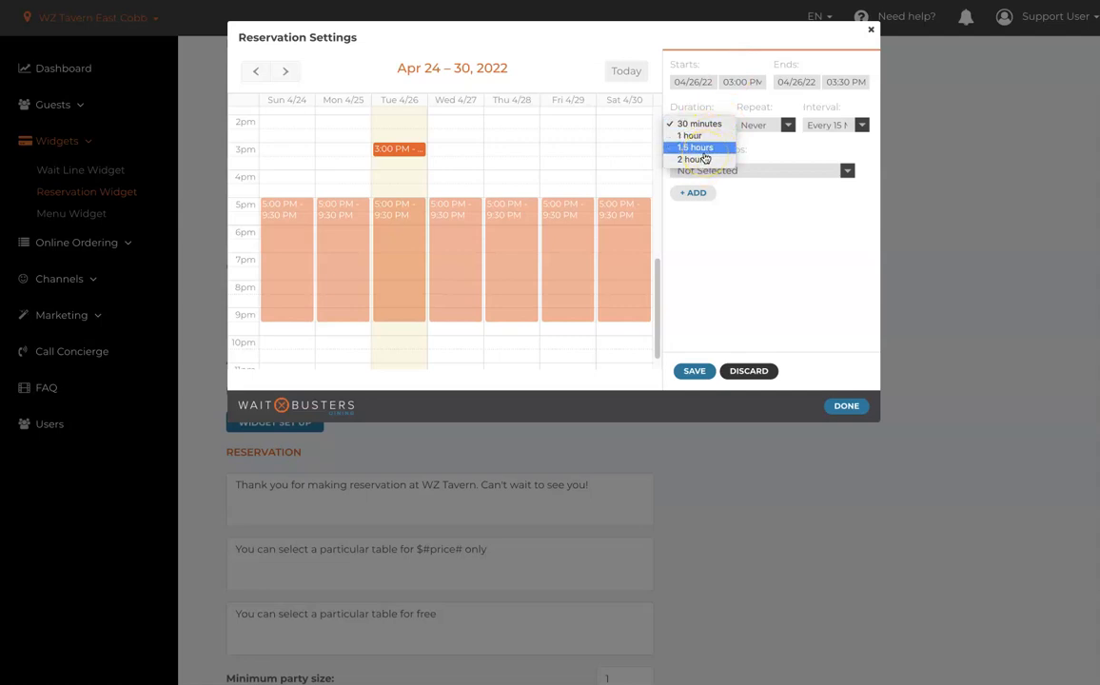
{"action": "left_click", "coordinate": [688, 99]}
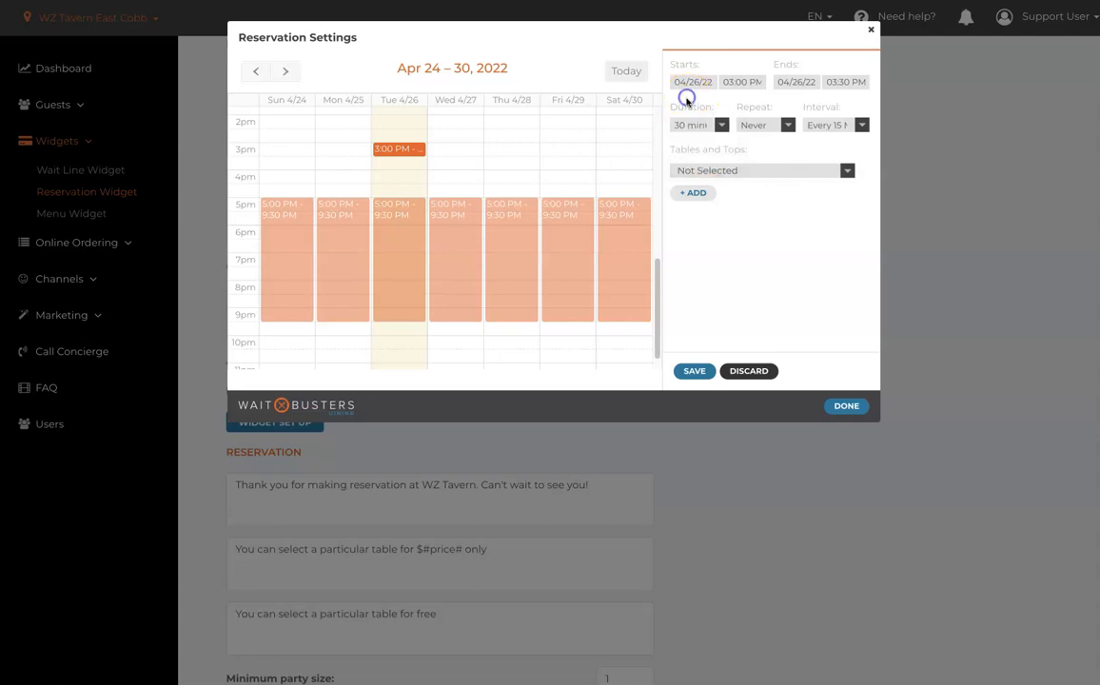
{"action": "left_click", "coordinate": [786, 124]}
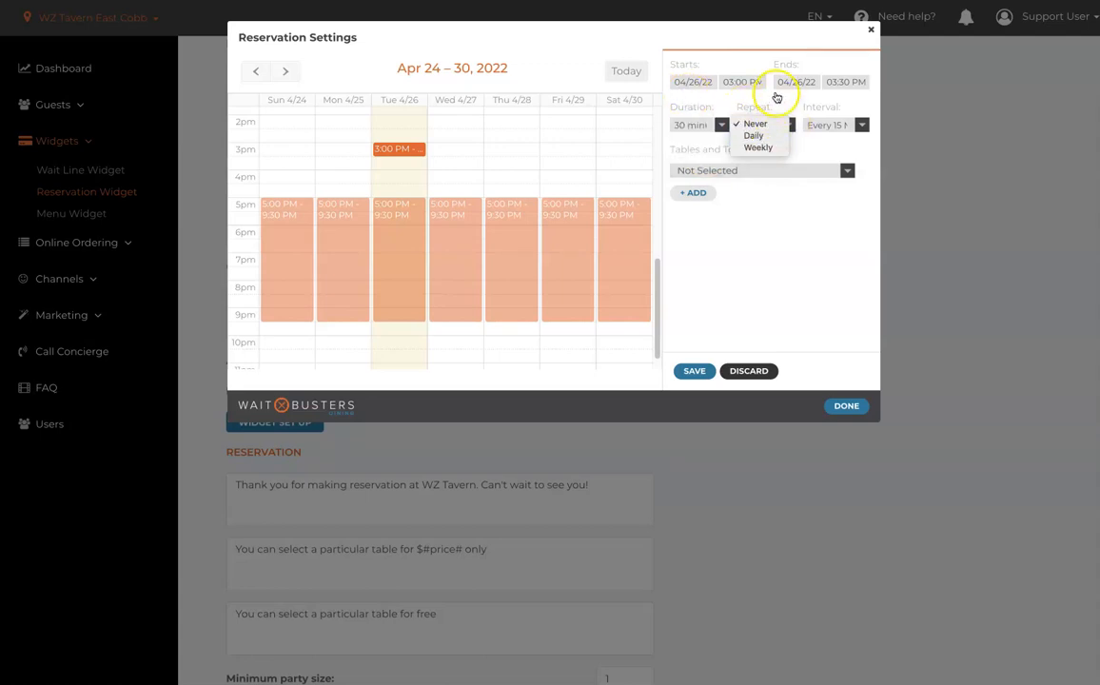
{"action": "left_click", "coordinate": [776, 96]}
{"action": "left_click", "coordinate": [860, 124]}
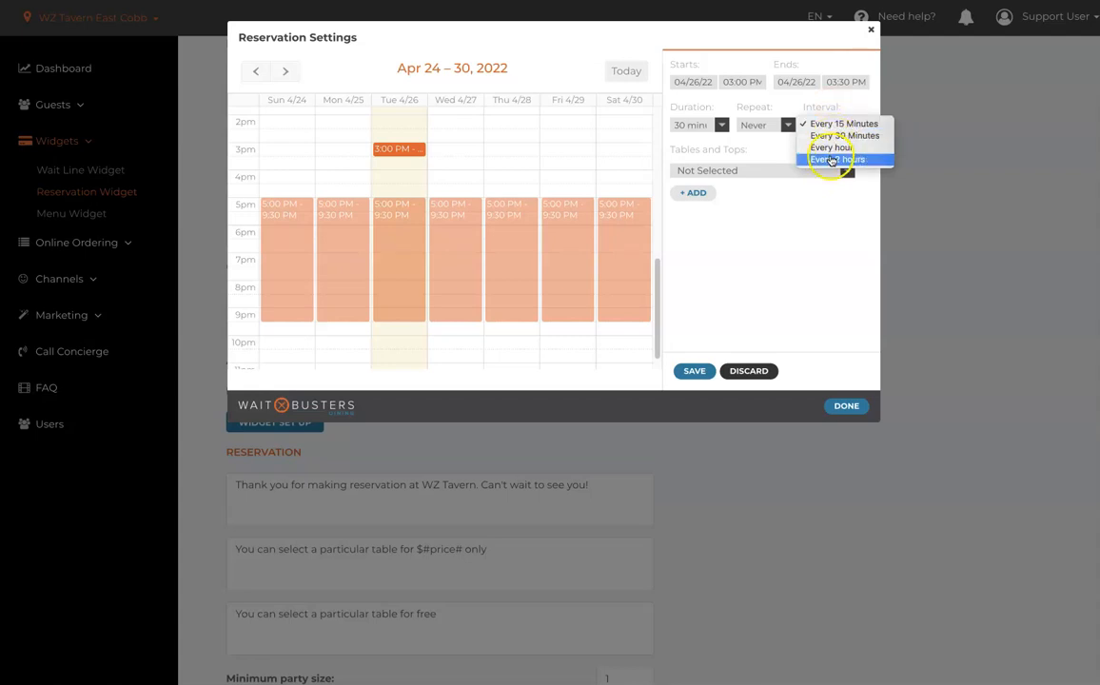
{"action": "left_click", "coordinate": [790, 227]}
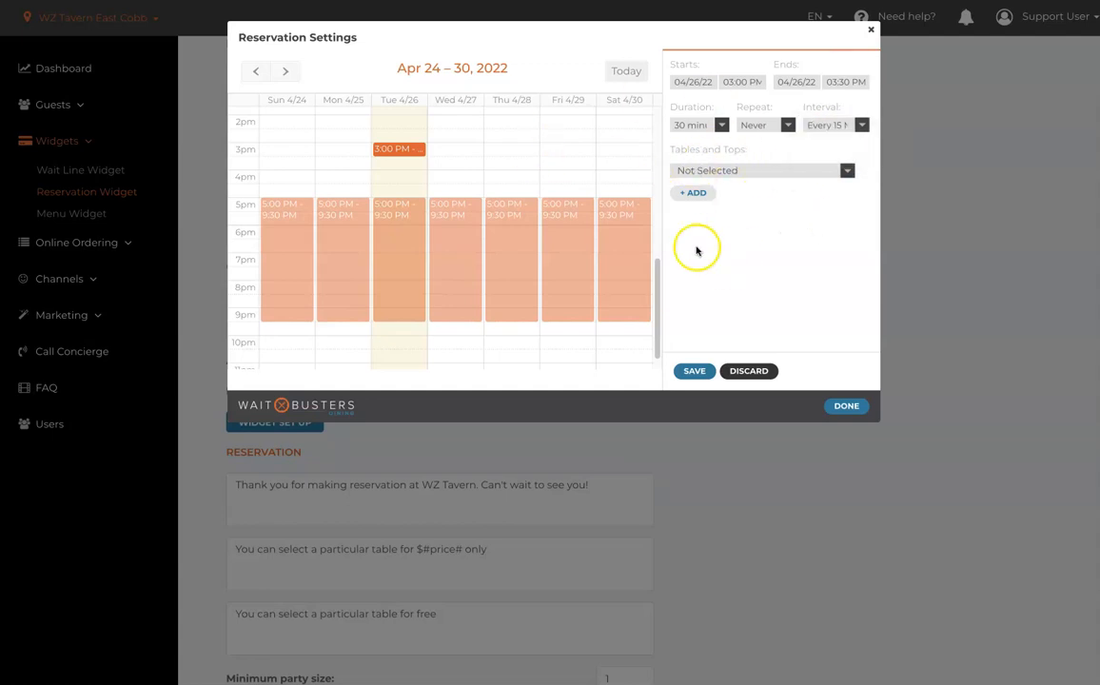
- Browse the slot's Tables and Tops choices, discard the slot and close the reservation settings
{"action": "left_click", "coordinate": [847, 171]}
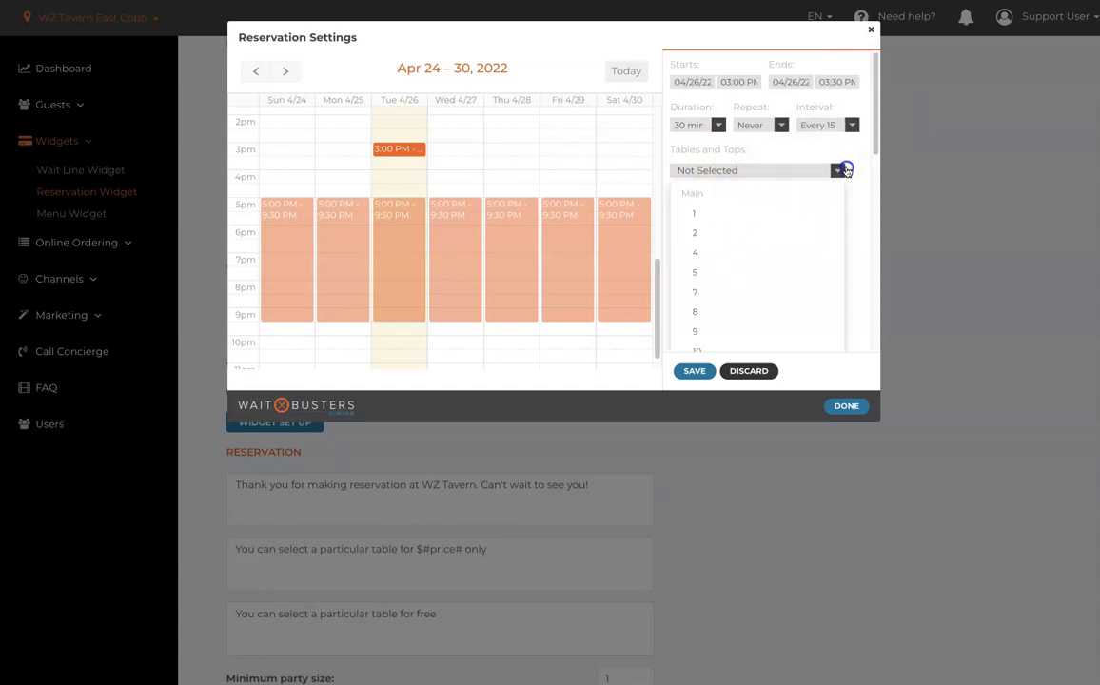
{"action": "scroll", "coordinate": [781, 259], "scroll_direction": "down", "scroll_amount": 1}
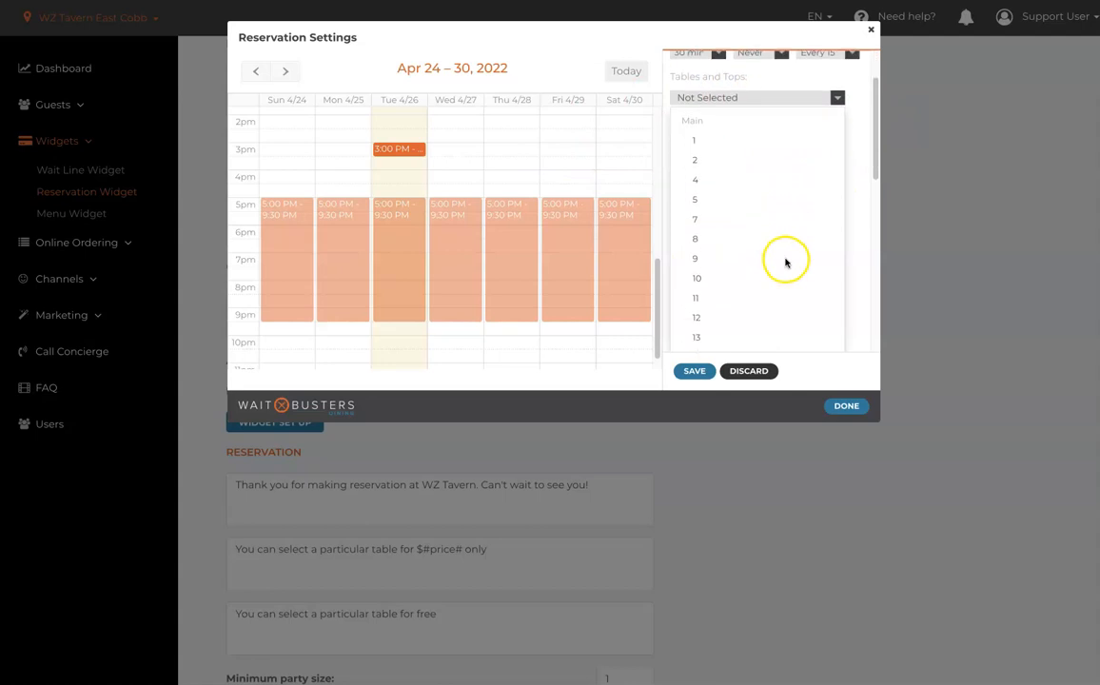
{"action": "scroll", "coordinate": [762, 186], "scroll_direction": "down", "scroll_amount": 1}
{"action": "scroll", "coordinate": [763, 187], "scroll_direction": "up", "scroll_amount": 2}
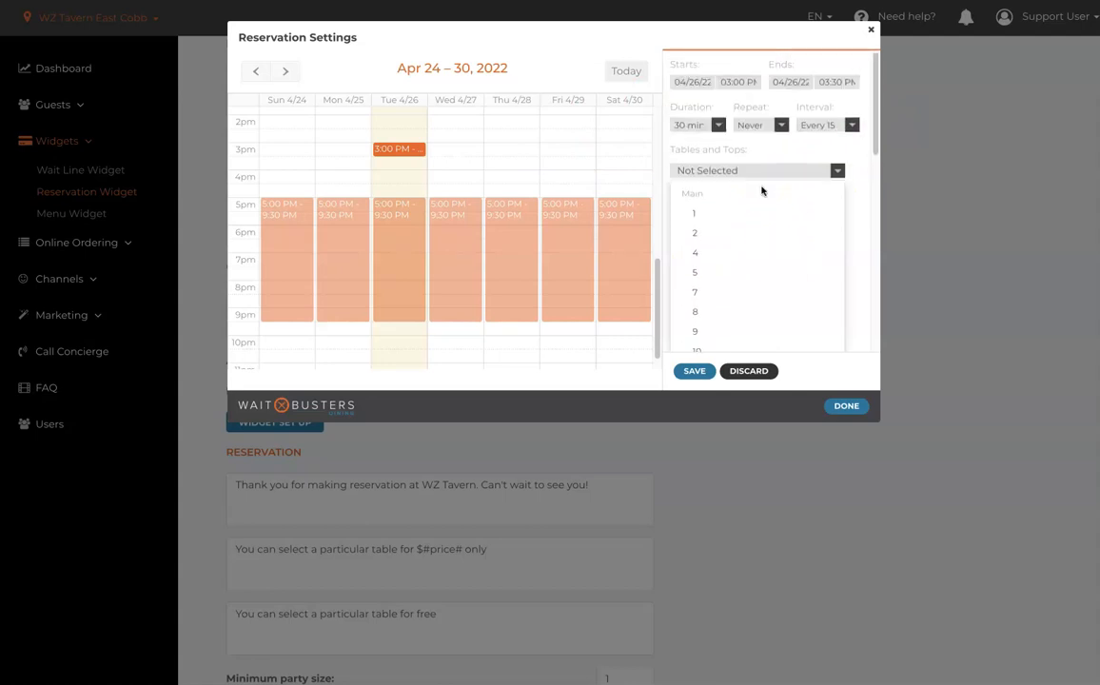
{"action": "left_click", "coordinate": [855, 185]}
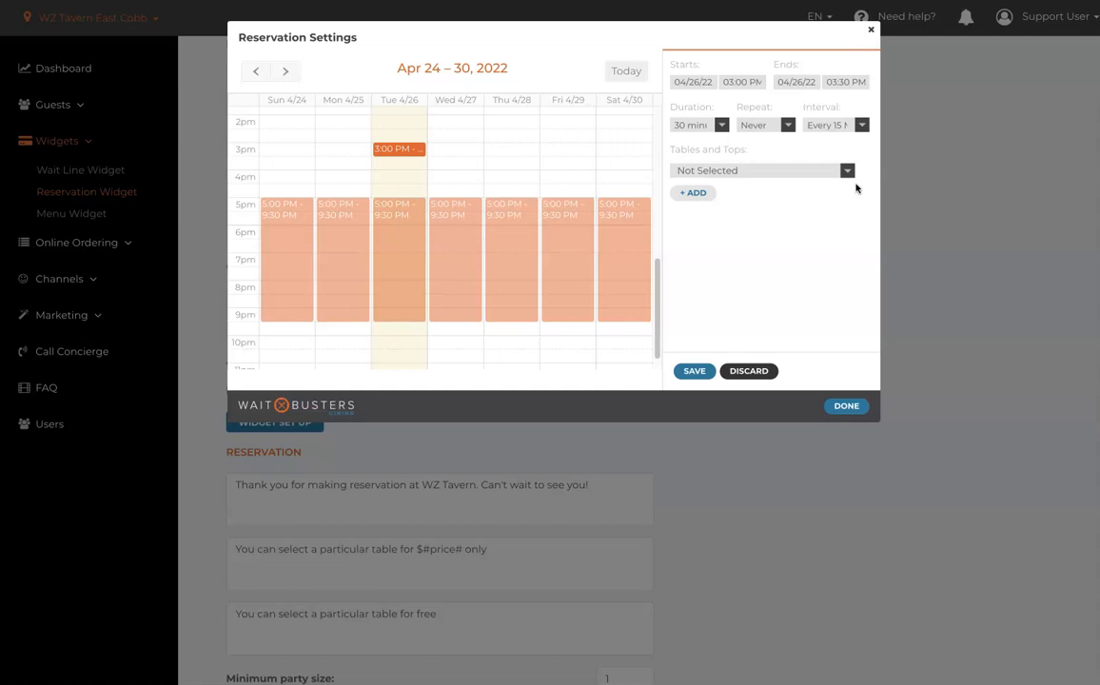
{"action": "left_click", "coordinate": [747, 372]}
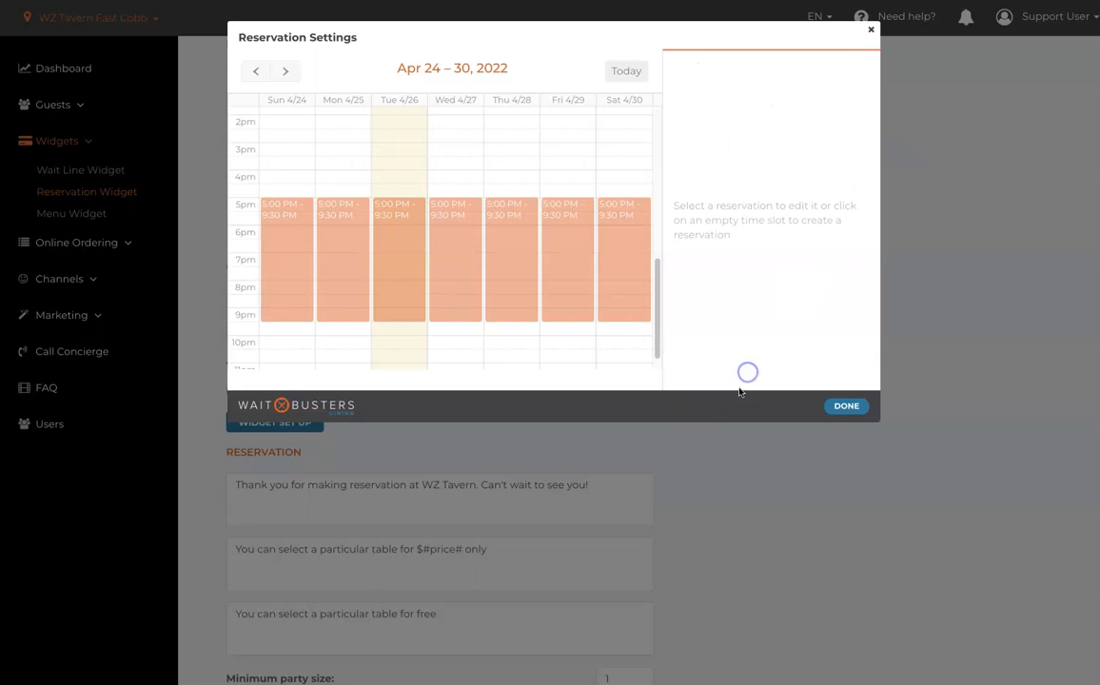
{"action": "left_click", "coordinate": [840, 409]}
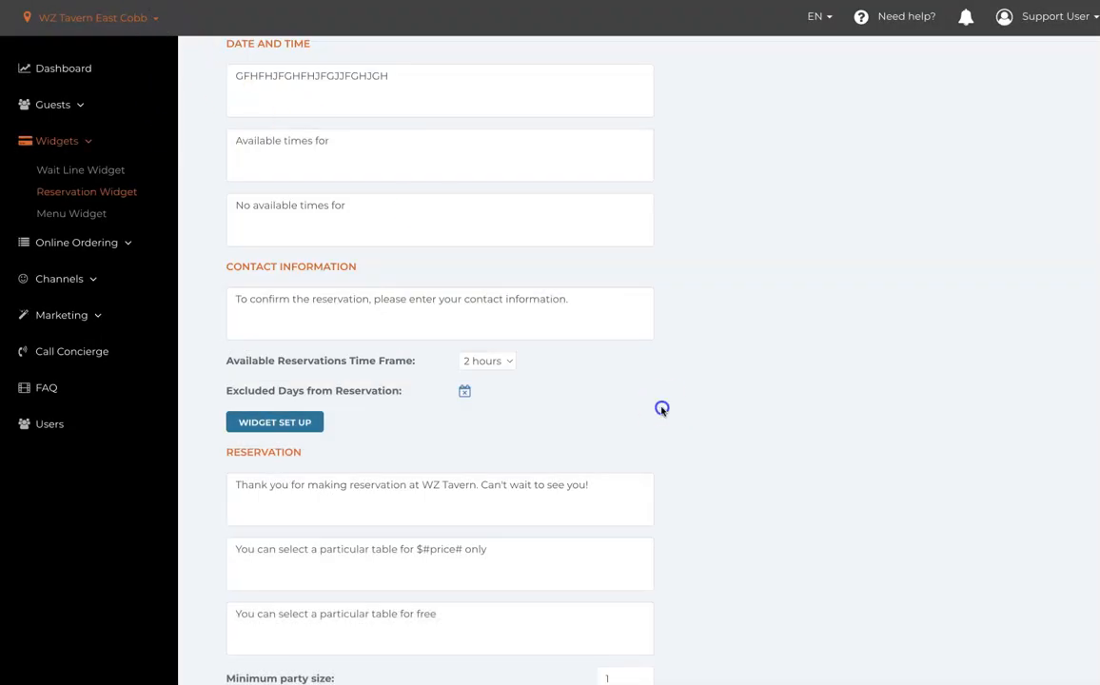
- Examine the reservation messages, party size limits, billing and deposit texts, and the icon, field and button style settings
{"action": "scroll", "coordinate": [676, 419], "scroll_direction": "down", "scroll_amount": 5}
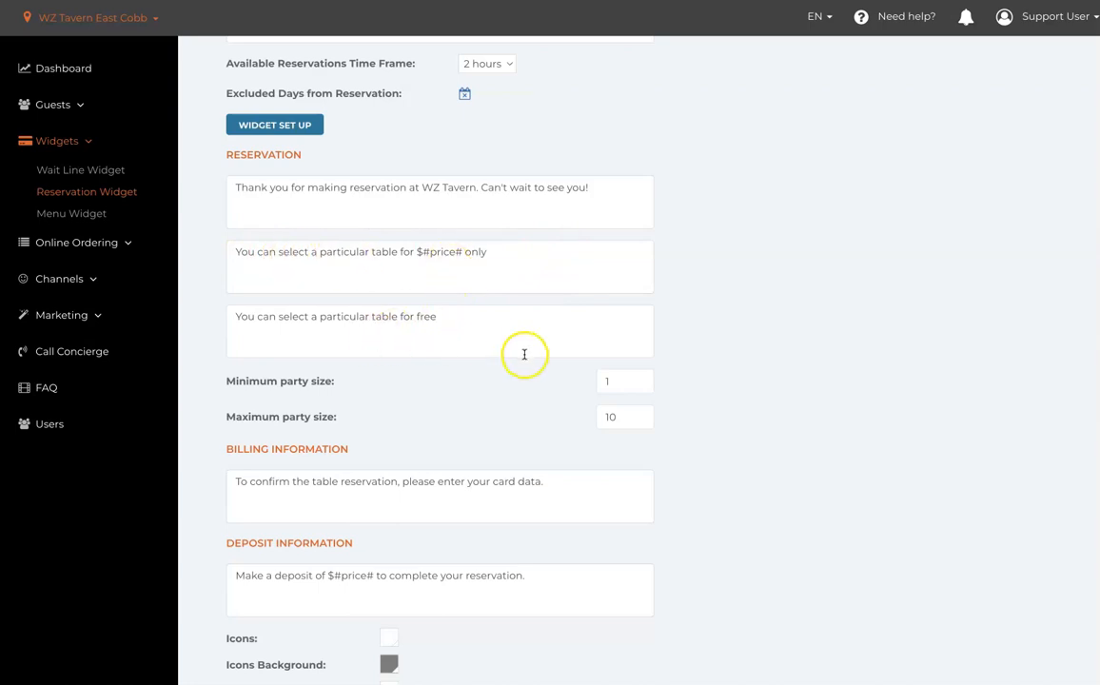
{"action": "scroll", "coordinate": [523, 356], "scroll_direction": "down", "scroll_amount": 1}
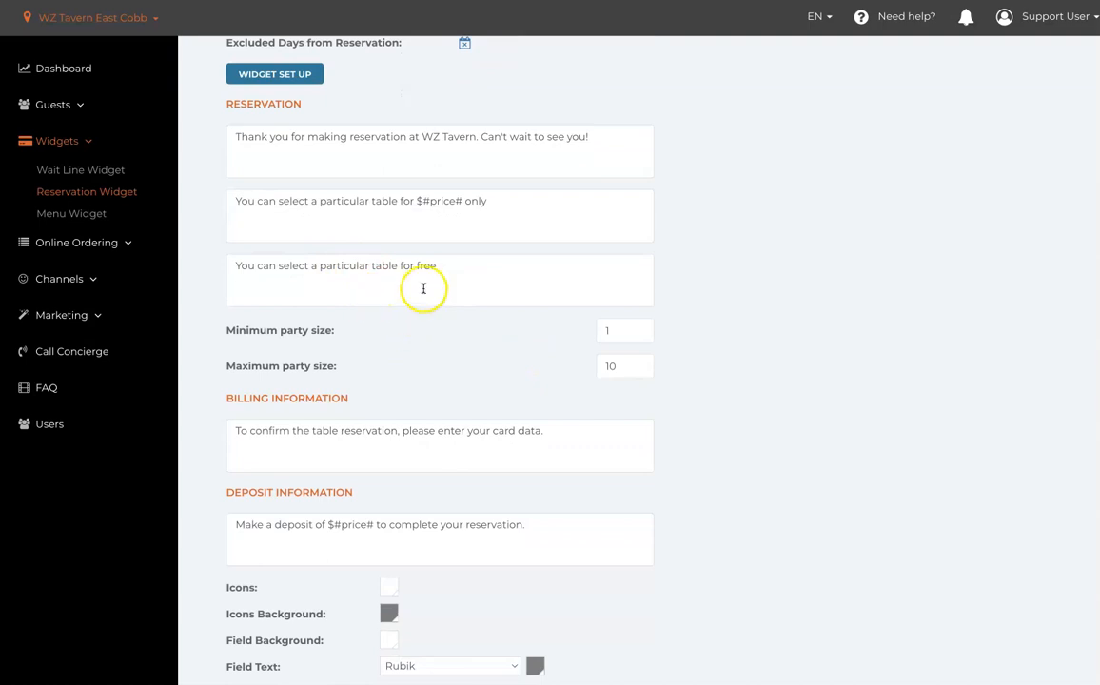
{"action": "scroll", "coordinate": [419, 290], "scroll_direction": "down", "scroll_amount": 1}
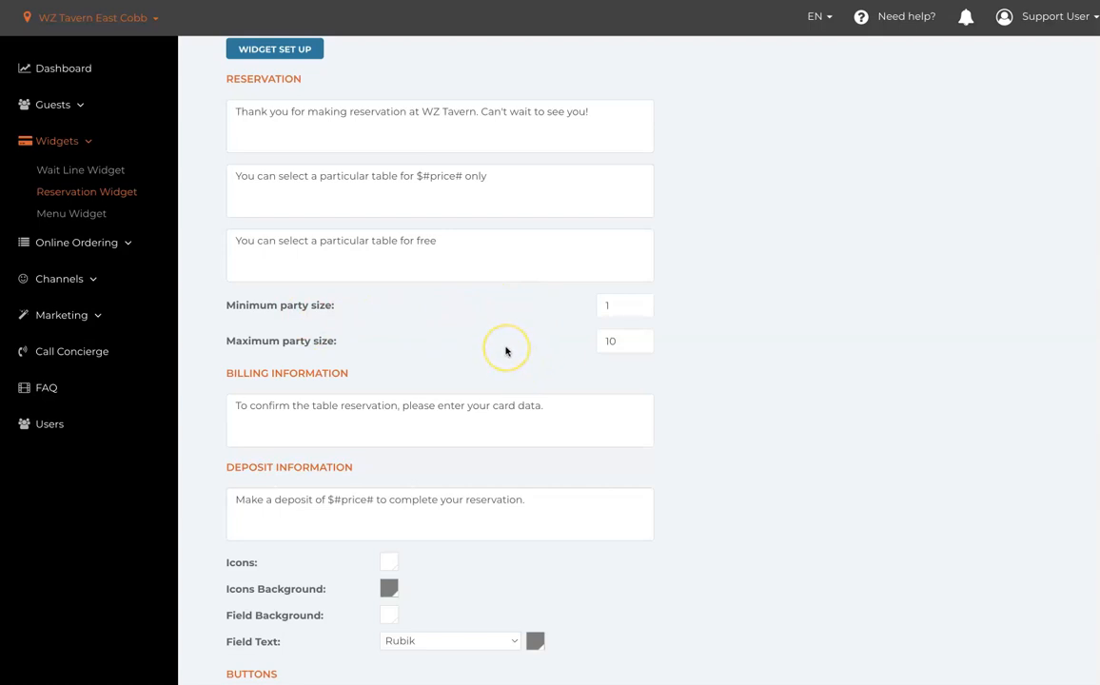
{"action": "scroll", "coordinate": [506, 351], "scroll_direction": "down", "scroll_amount": 3}
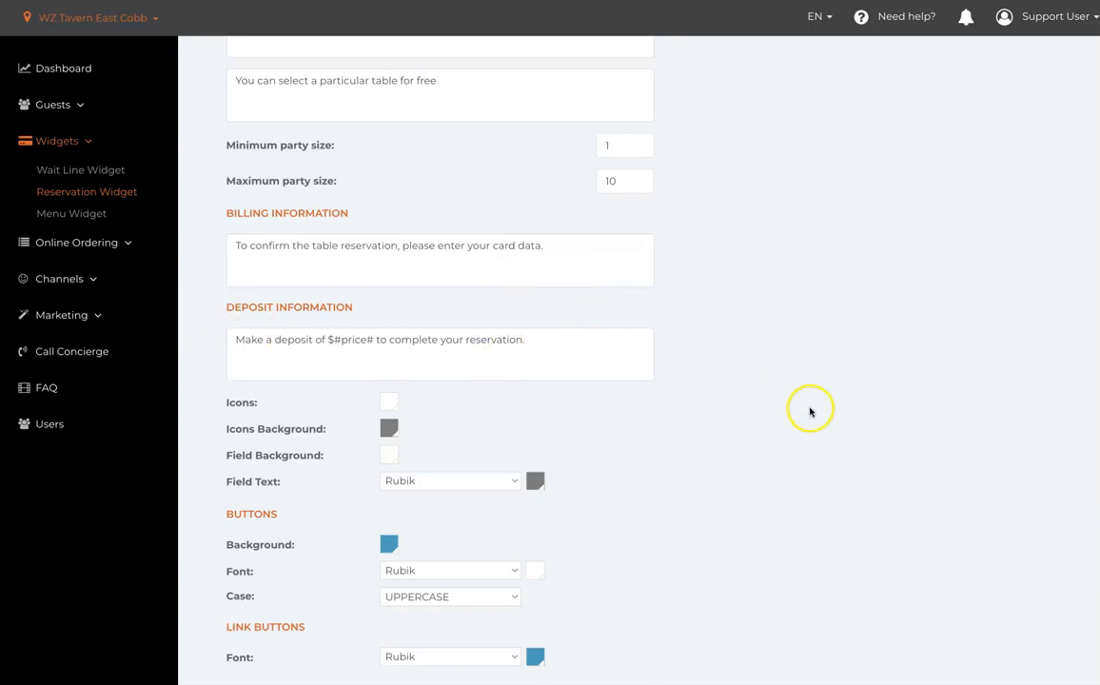
- Review the remaining button and link font styles, then the widget preview with its save style and generate code options
{"action": "scroll", "coordinate": [813, 409], "scroll_direction": "down", "scroll_amount": 1}
{"action": "scroll", "coordinate": [817, 414], "scroll_direction": "down", "scroll_amount": 1}
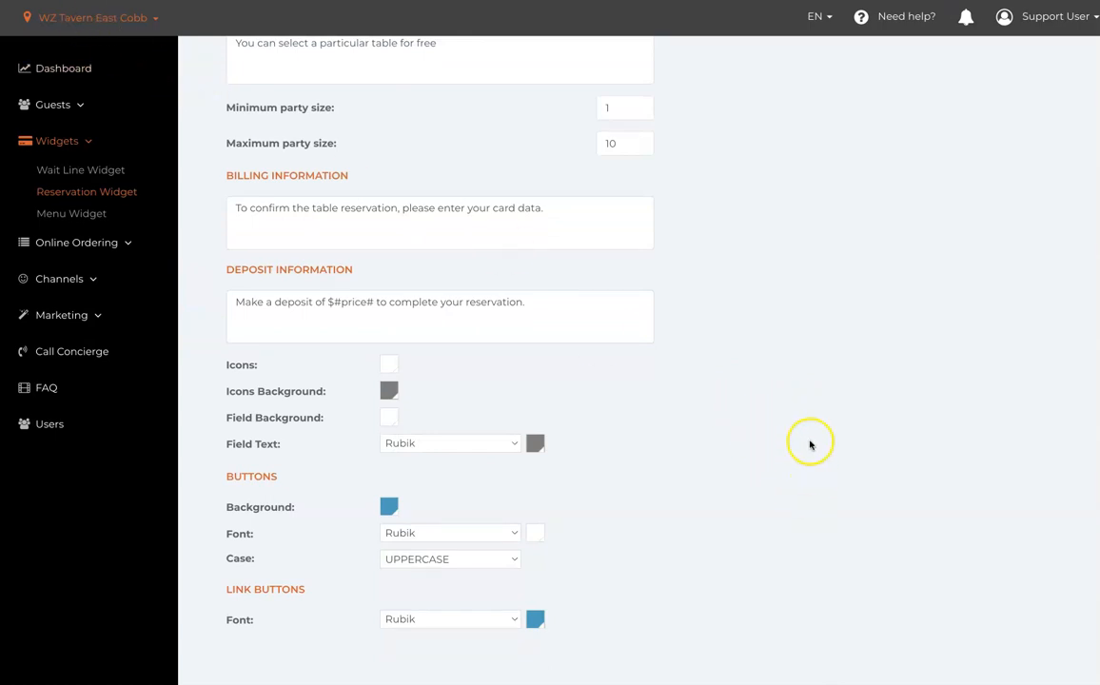
{"action": "scroll", "coordinate": [871, 410], "scroll_direction": "up", "scroll_amount": 5}
{"action": "scroll", "coordinate": [856, 410], "scroll_direction": "down", "scroll_amount": 5}
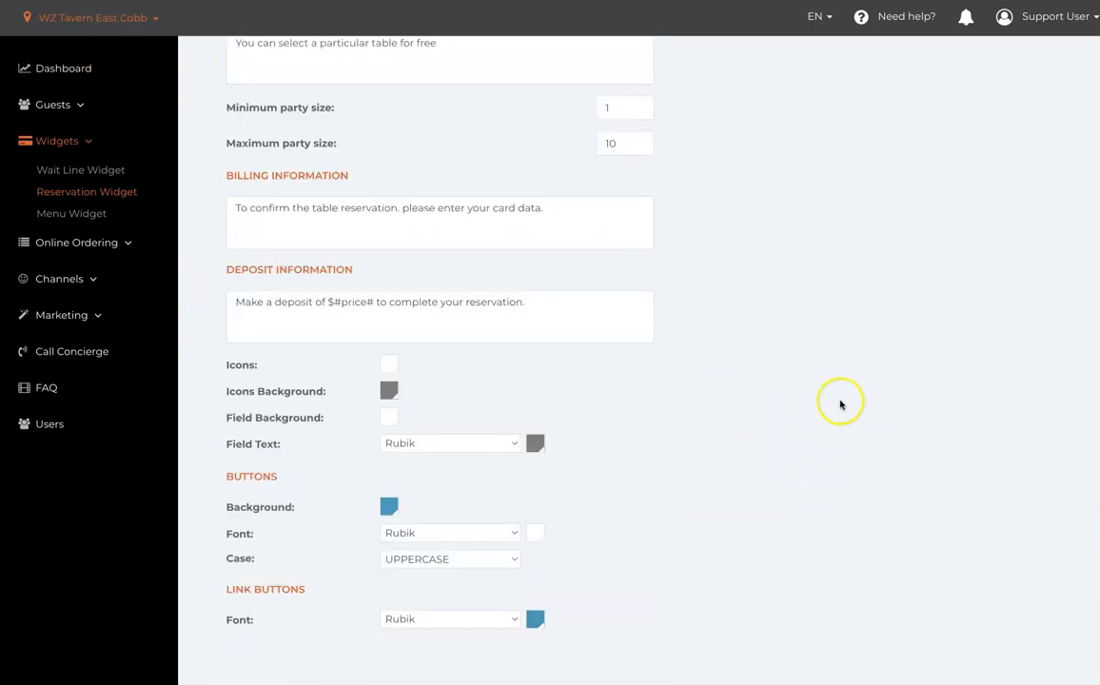
{"action": "scroll", "coordinate": [849, 394], "scroll_direction": "up", "scroll_amount": 10}
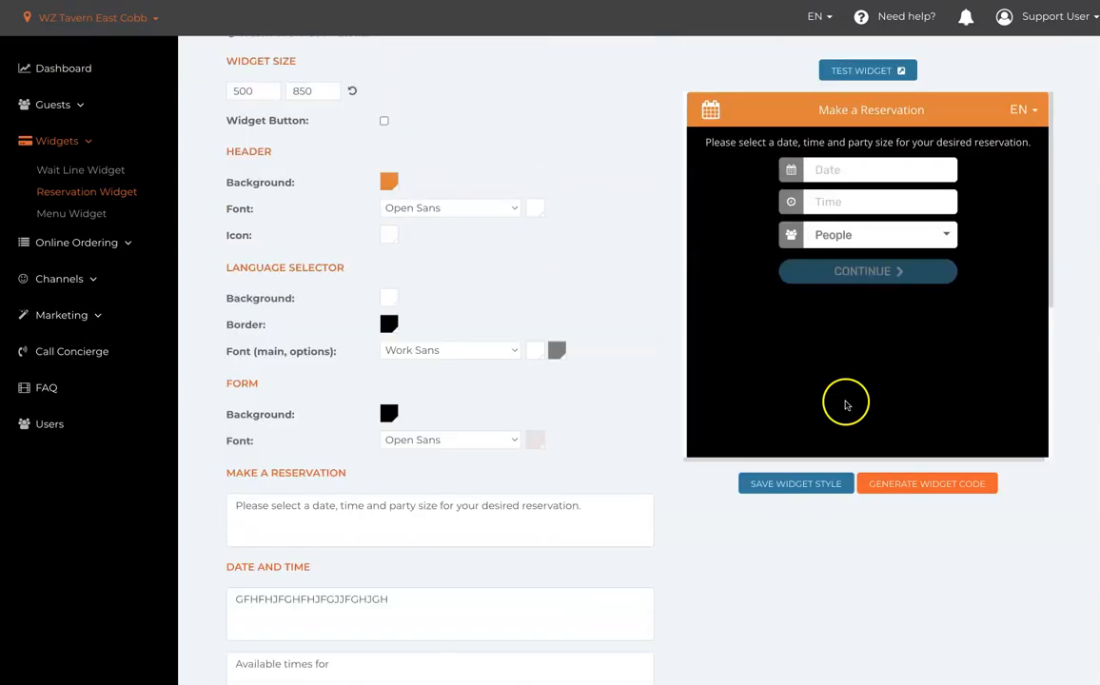
{"action": "left_click", "coordinate": [789, 485]}
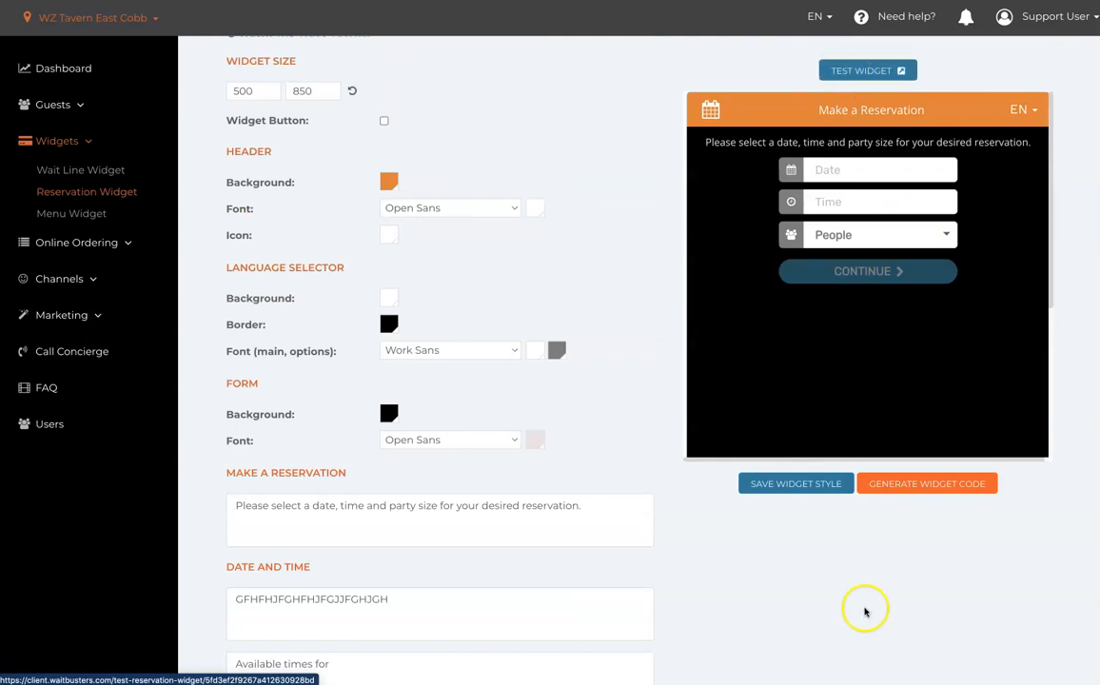
{"action": "left_click", "coordinate": [928, 494]}
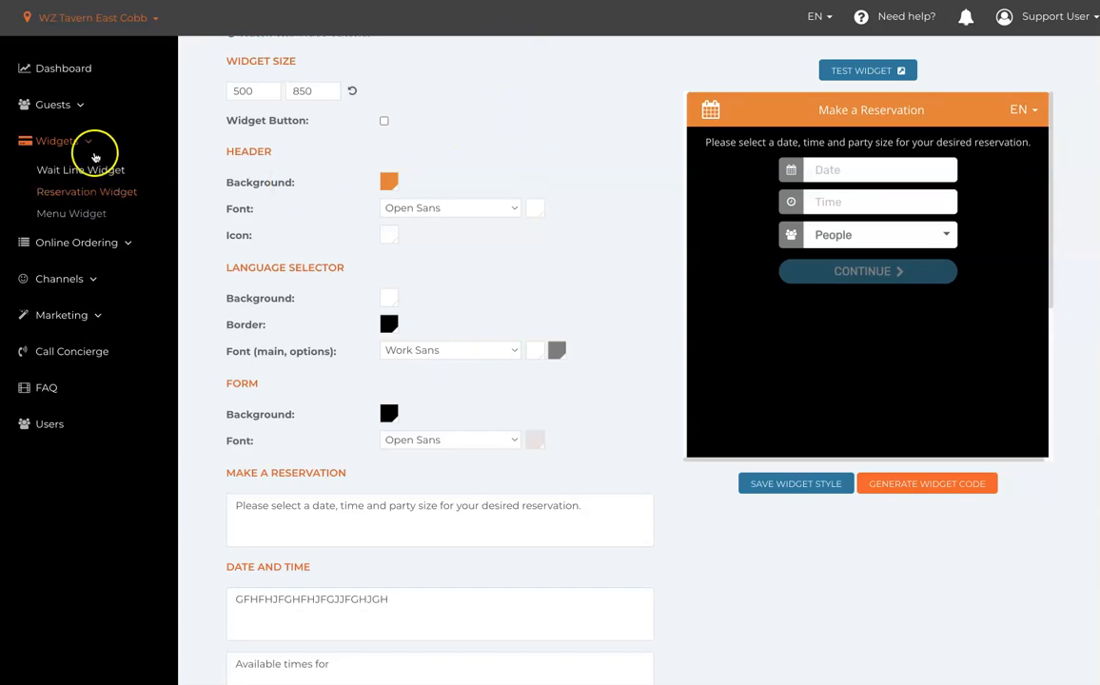
- Open the guest reservations calendar, then switch to the restaurant floor plan
{"action": "left_click", "coordinate": [77, 106]}
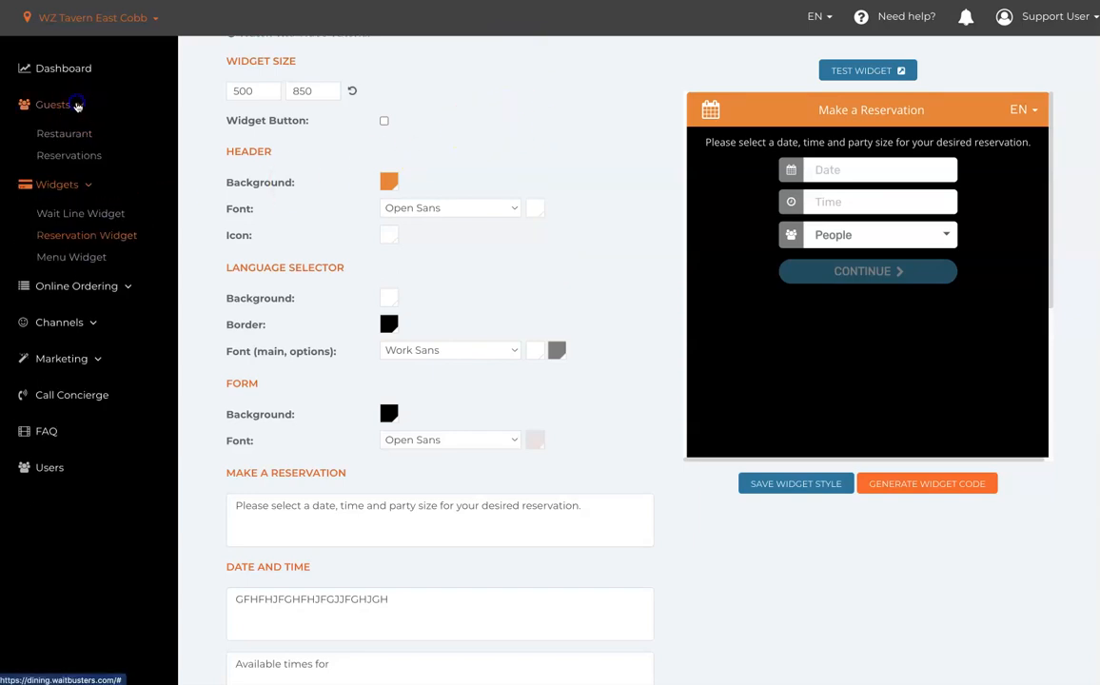
{"action": "left_click", "coordinate": [65, 157]}
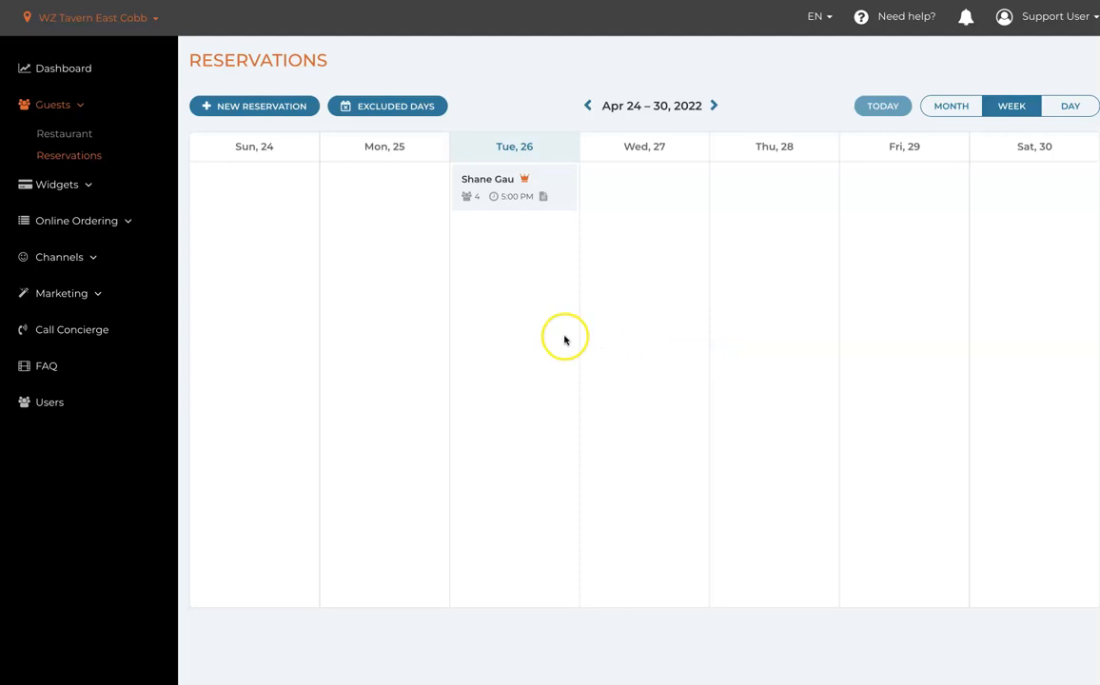
{"action": "left_click", "coordinate": [72, 133]}
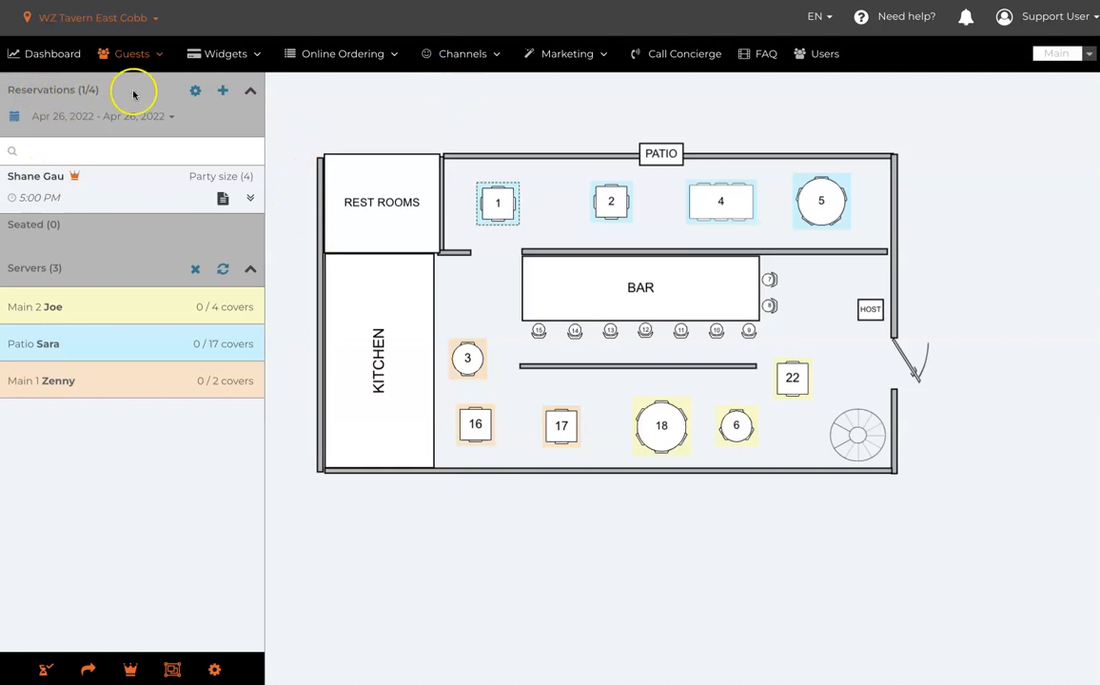
- Review the reservation settings, including the deposit rule for certain days and time frames, and close them without applying changes
{"action": "left_click", "coordinate": [195, 91]}
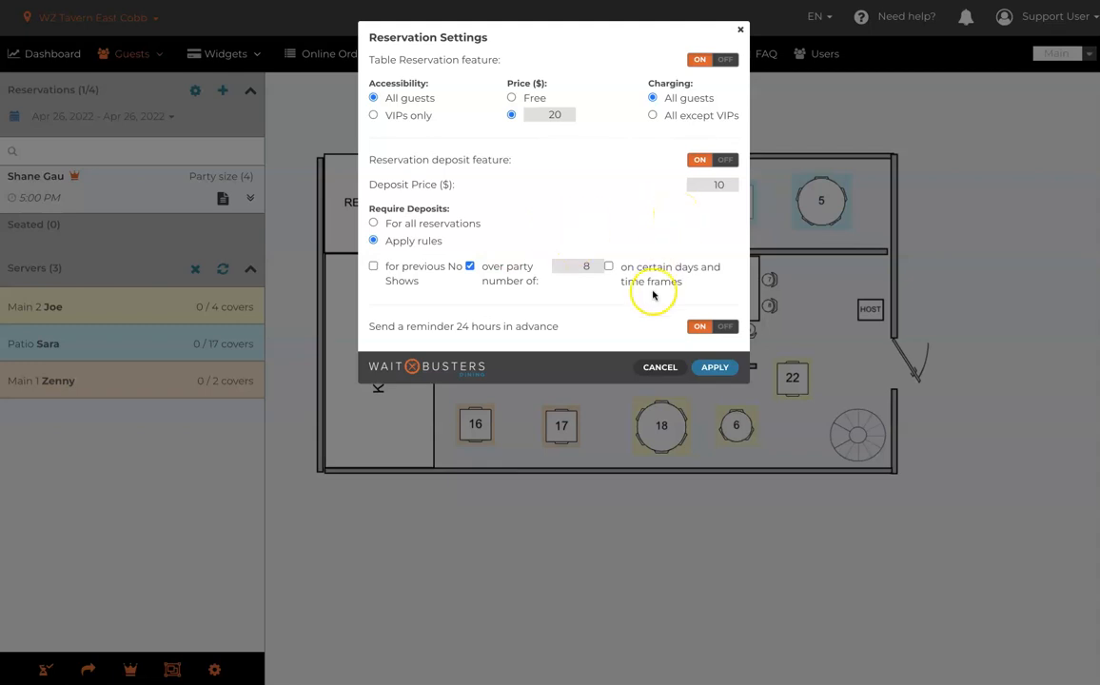
{"action": "left_click", "coordinate": [610, 266]}
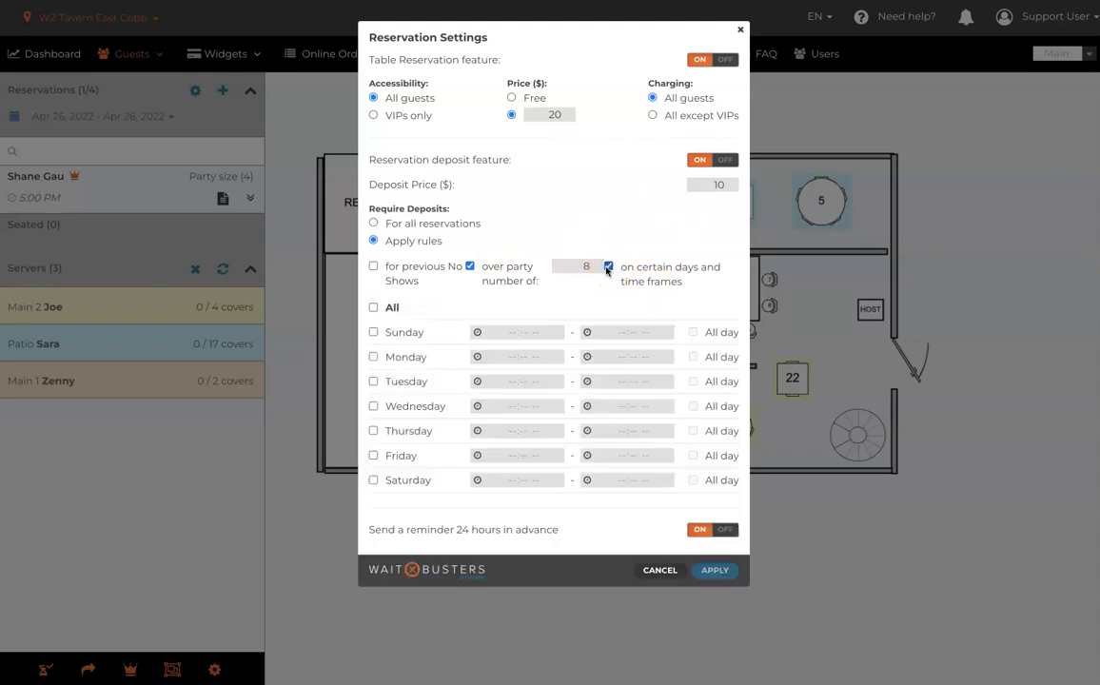
{"action": "left_click", "coordinate": [609, 267]}
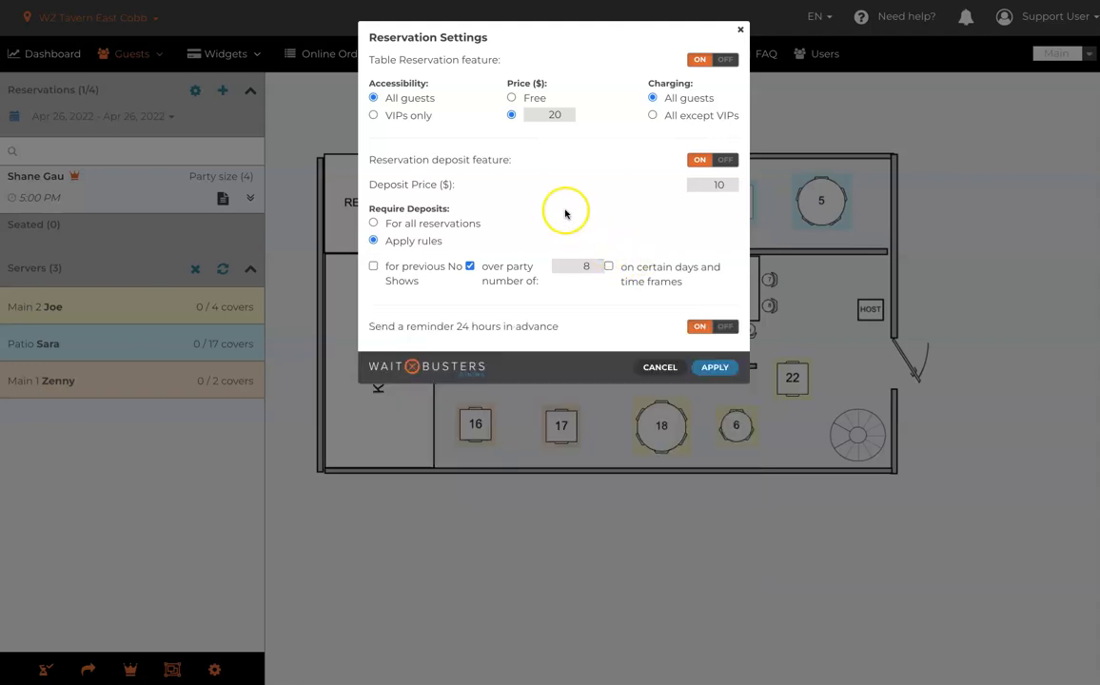
{"action": "left_click", "coordinate": [656, 370]}
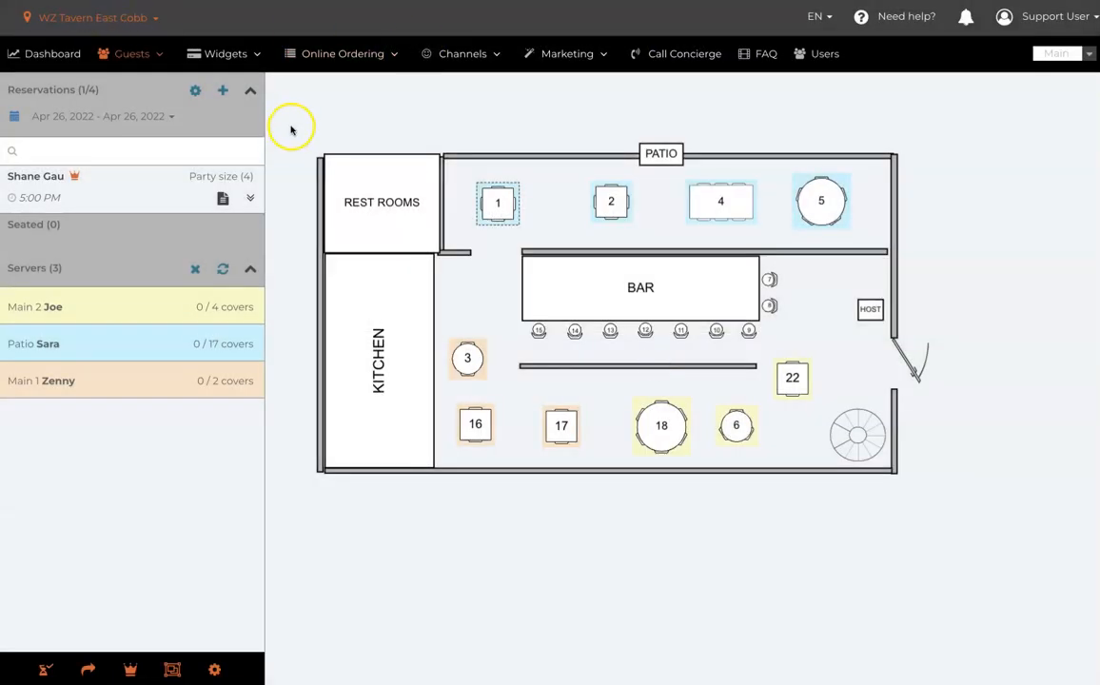
- Look over the blank new reservation form and the date range choices for the reservation list, cancelling both
{"action": "left_click", "coordinate": [222, 91]}
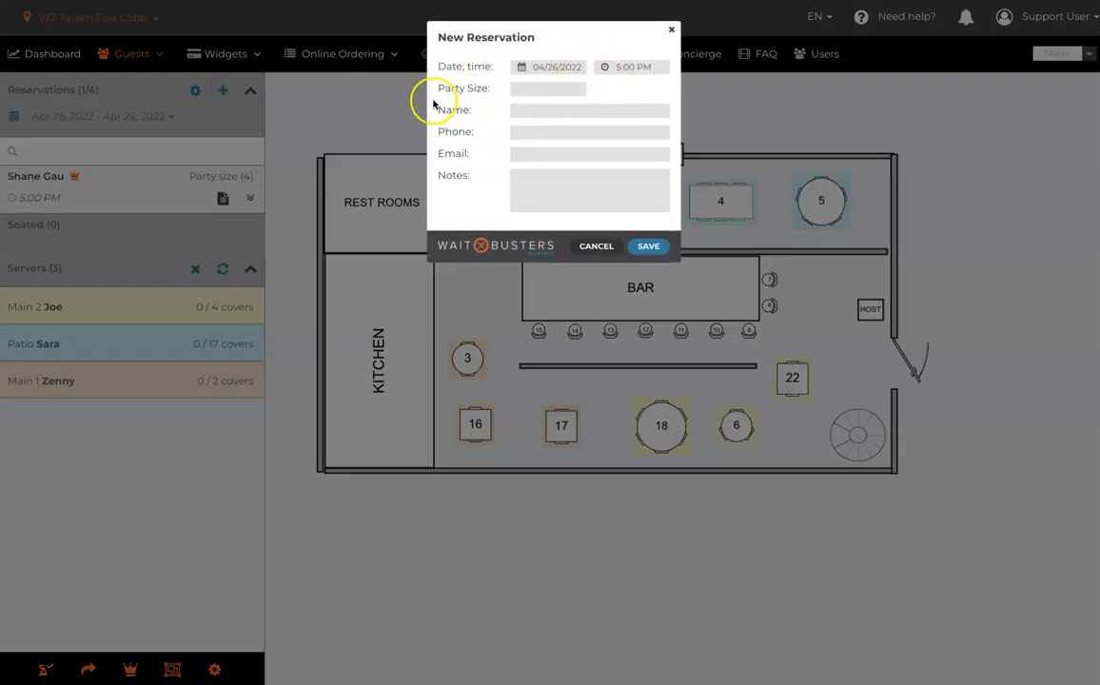
{"action": "left_click", "coordinate": [596, 247]}
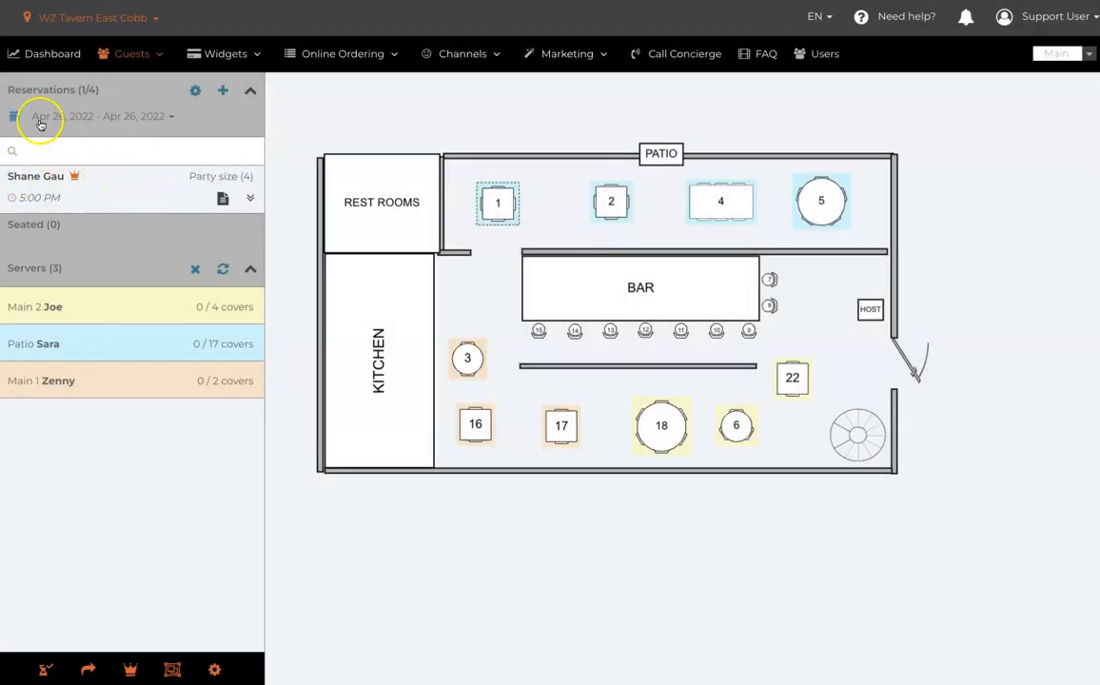
{"action": "left_click", "coordinate": [172, 116]}
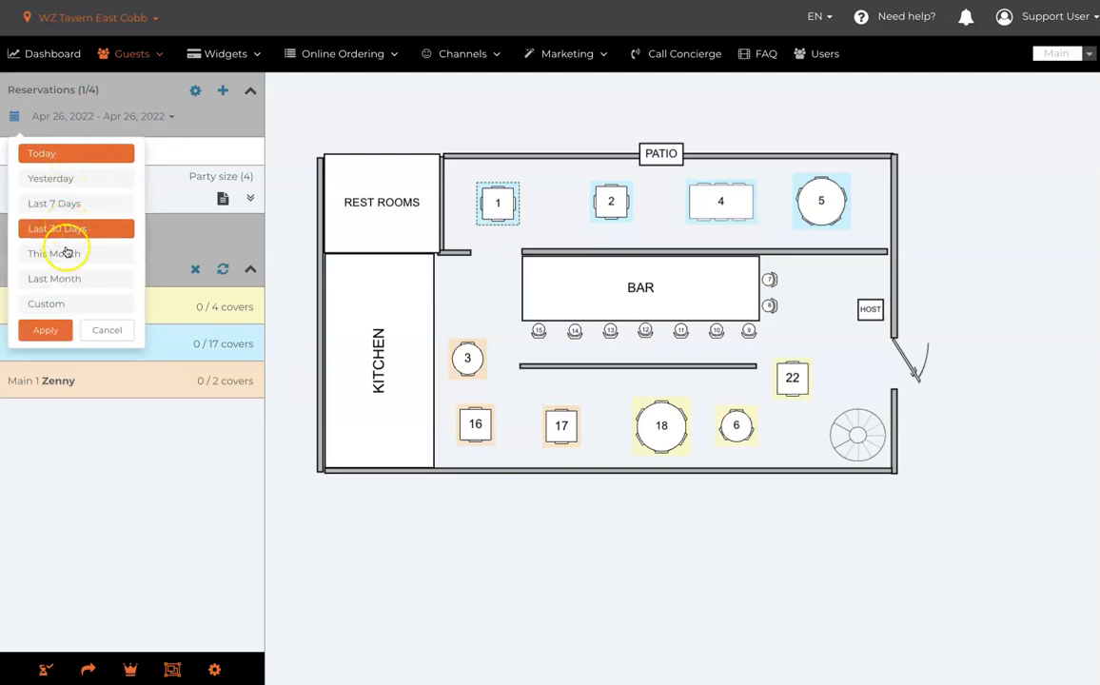
{"action": "left_click", "coordinate": [117, 331]}
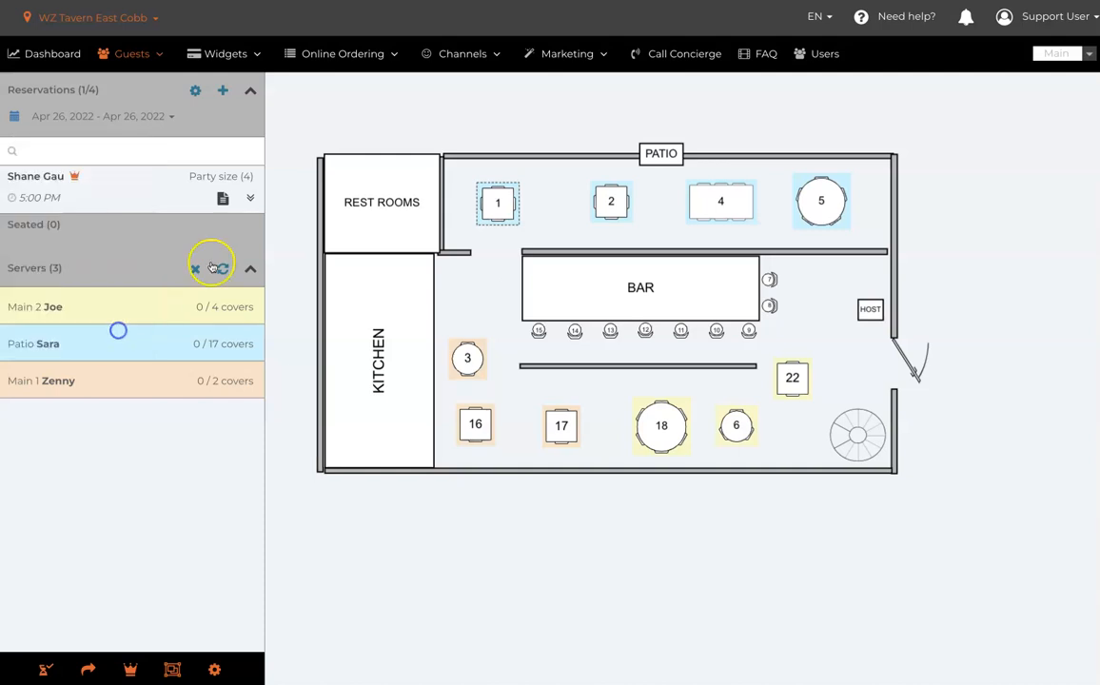
- Expand the 5:00 PM reservation's actions and inspect its details and notes, closing them without saving
{"action": "left_click", "coordinate": [250, 194]}
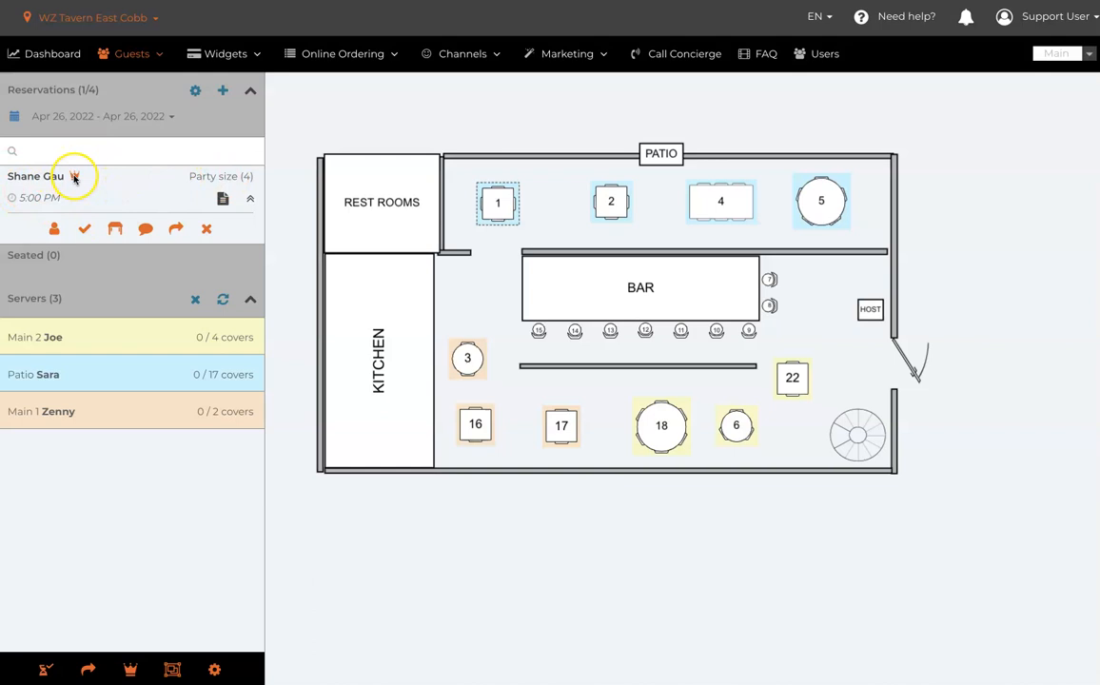
{"action": "mouse_move", "coordinate": [74, 178]}
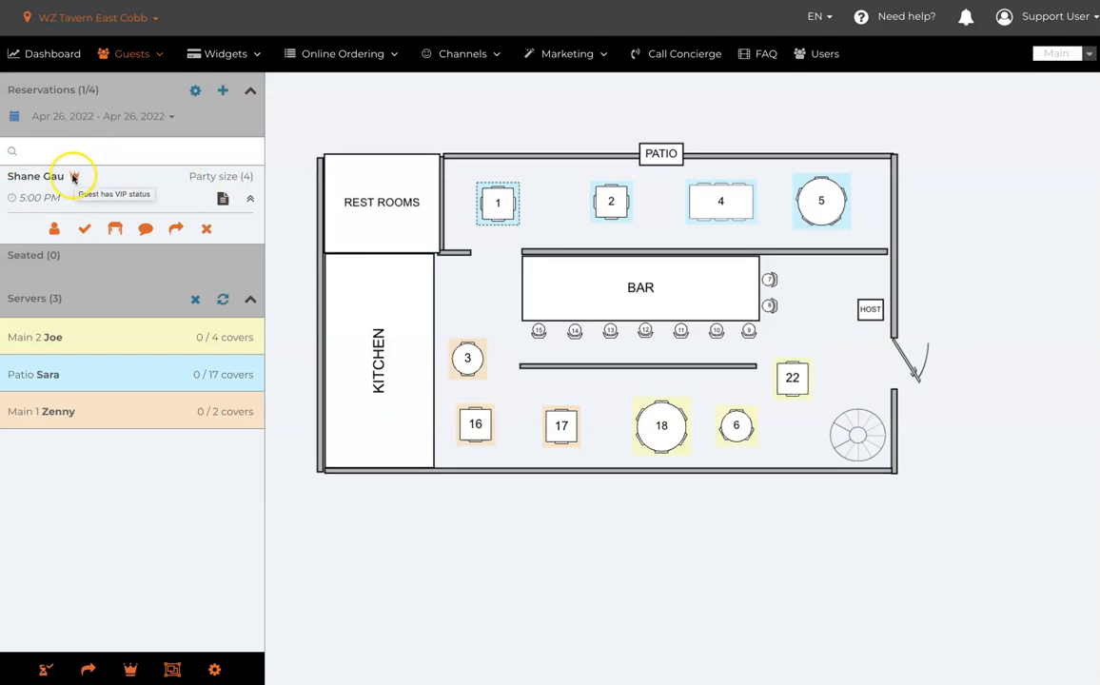
{"action": "left_click", "coordinate": [223, 198]}
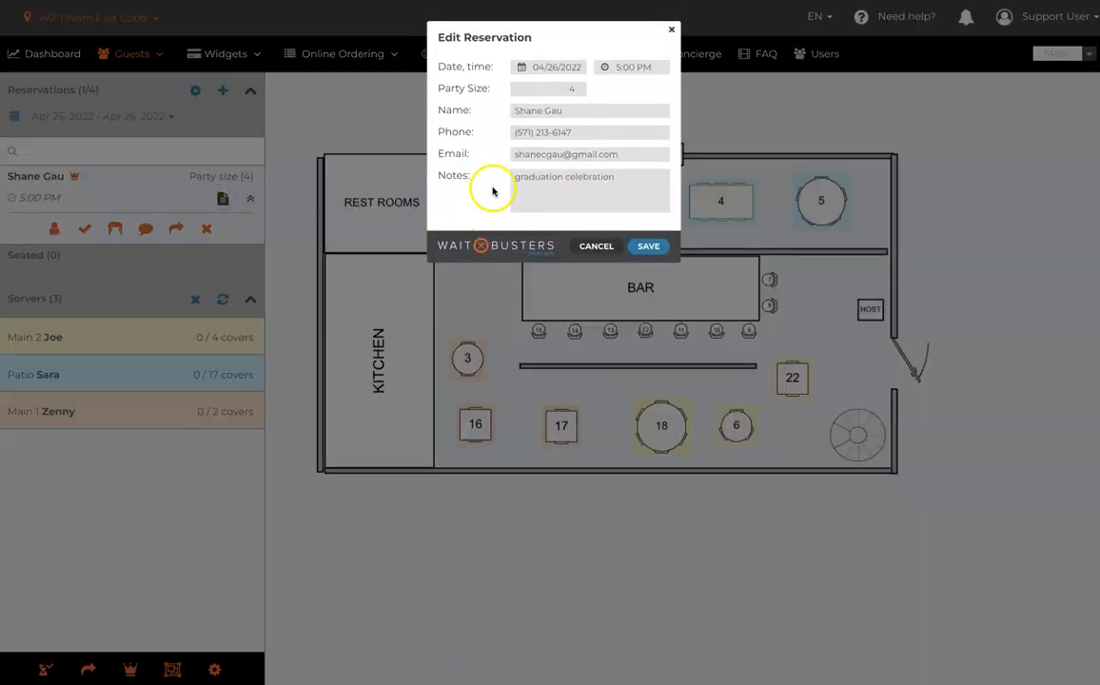
{"action": "left_click_drag", "start_coordinate": [649, 181], "coordinate": [506, 177]}
{"action": "left_click", "coordinate": [547, 201]}
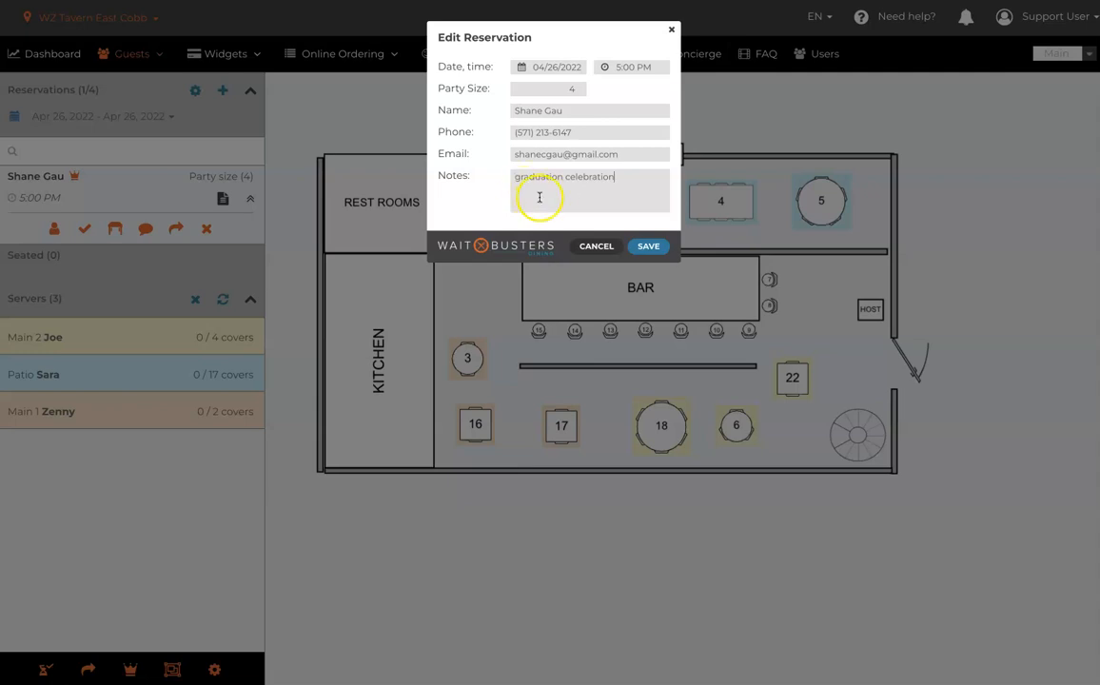
{"action": "left_click", "coordinate": [593, 246]}
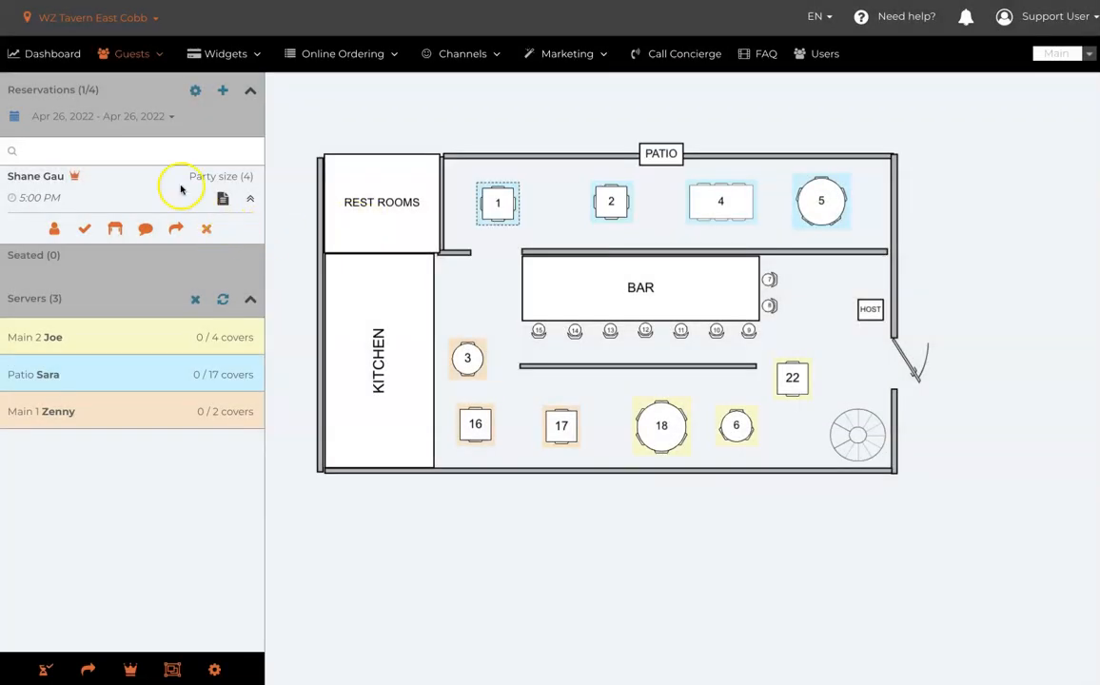
{"action": "left_click", "coordinate": [49, 177]}
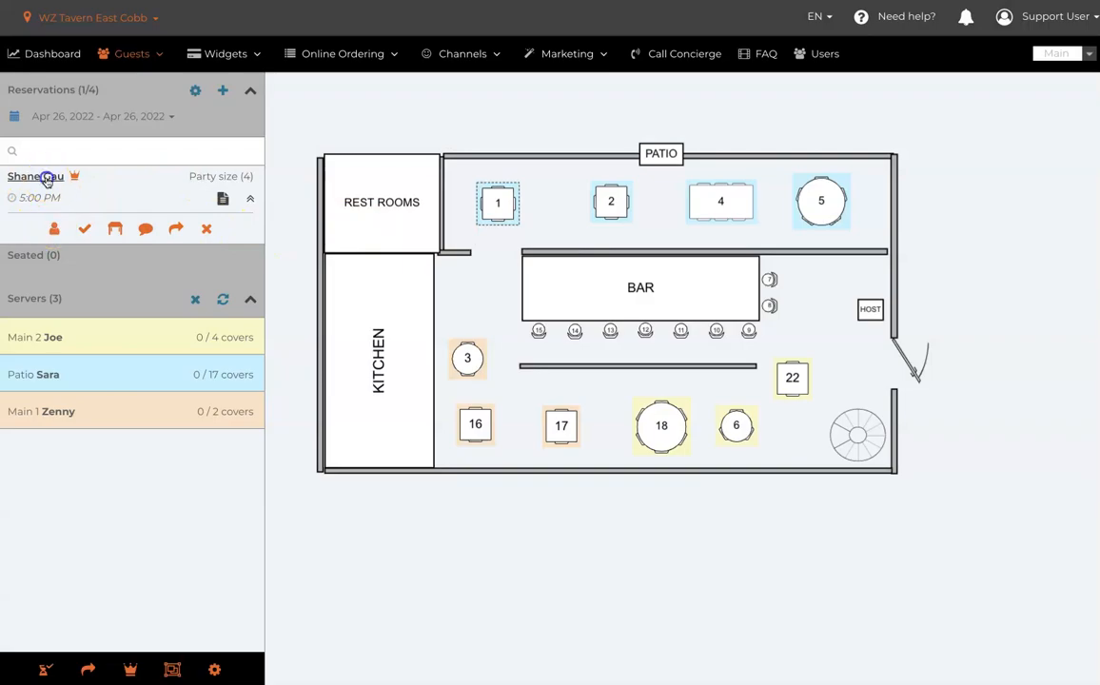
{"action": "left_click", "coordinate": [596, 246]}
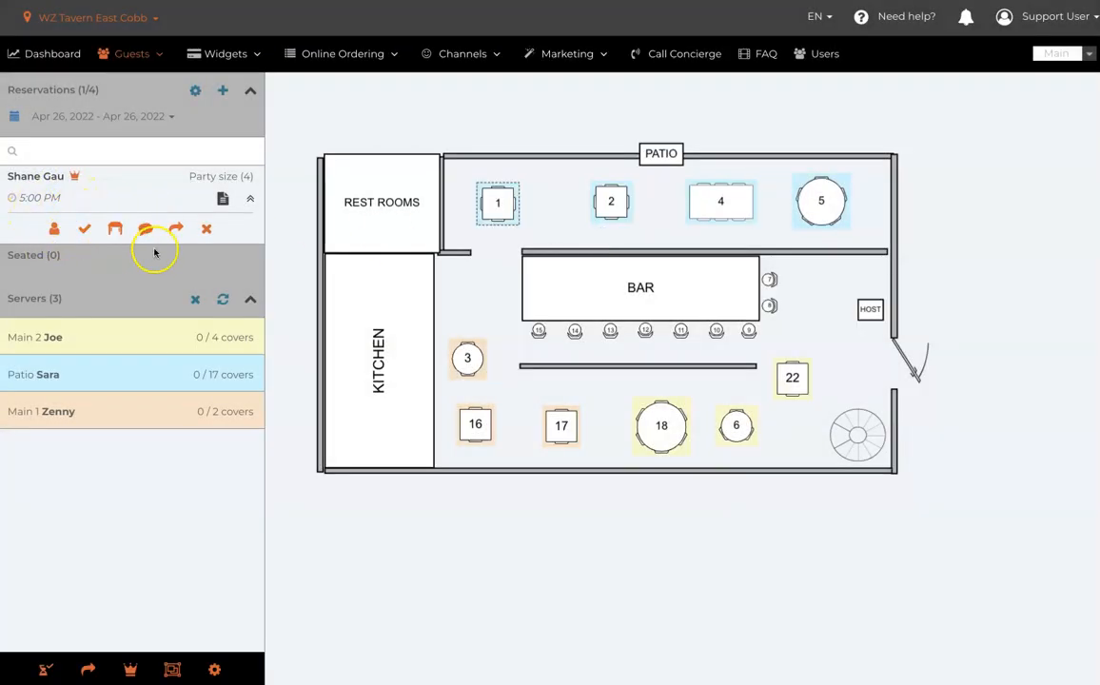
- Examine the customer profile of the 5:00 PM guest, including staff tags, comments and previous activity, and close it
{"action": "left_click", "coordinate": [53, 229]}
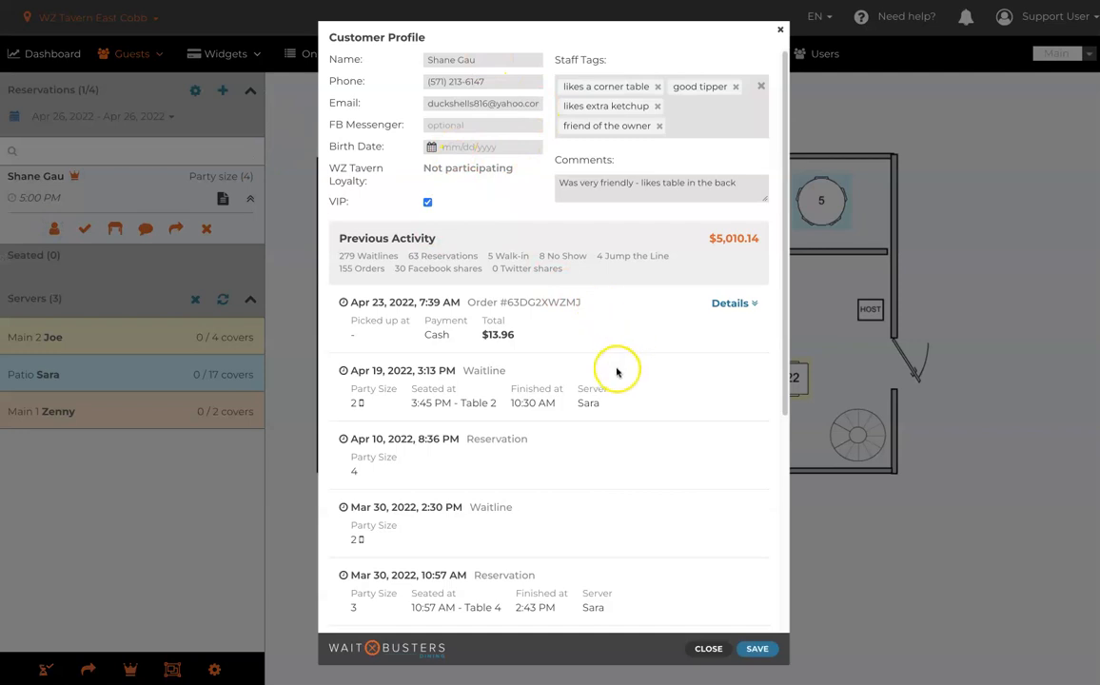
{"action": "scroll", "coordinate": [646, 346], "scroll_direction": "down", "scroll_amount": 2}
{"action": "scroll", "coordinate": [646, 346], "scroll_direction": "up", "scroll_amount": 2}
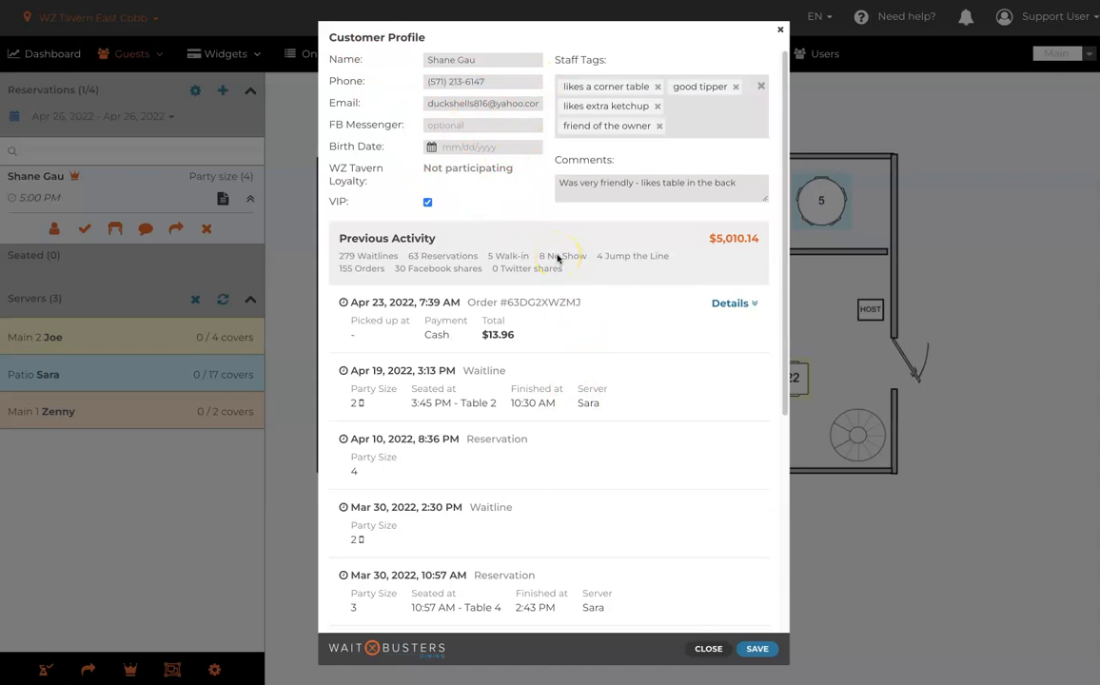
{"action": "left_click", "coordinate": [780, 32]}
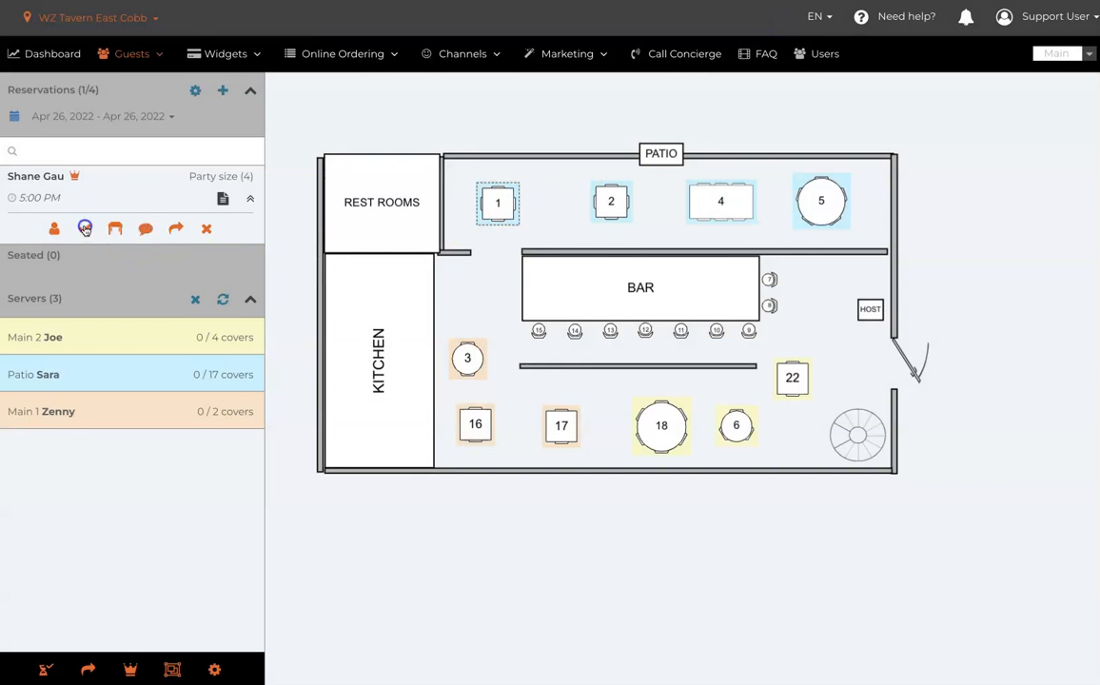
- Check in the guest of the 5:00 PM reservation and assign the party to Table 5
{"action": "left_click", "coordinate": [85, 229]}
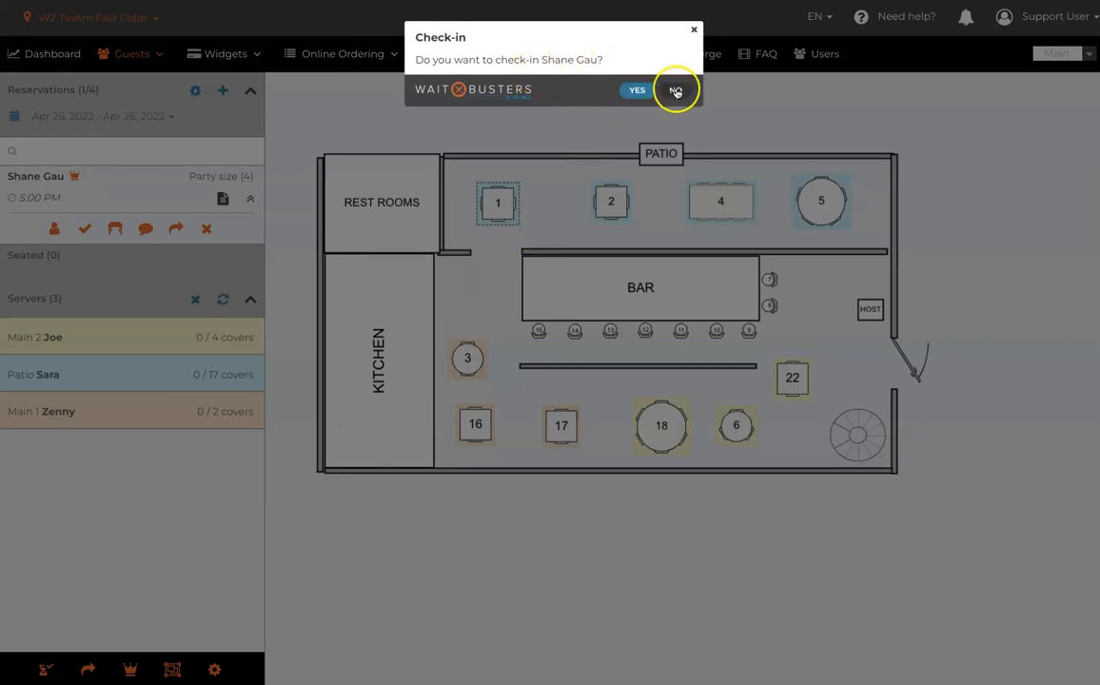
{"action": "left_click", "coordinate": [637, 91]}
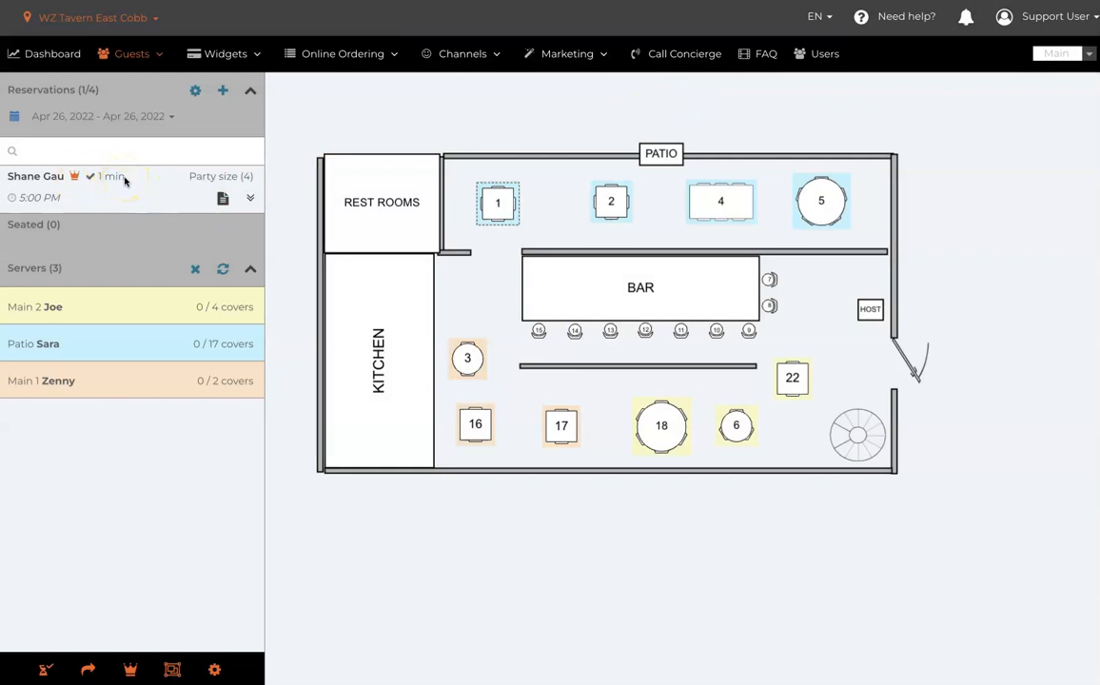
{"action": "left_click", "coordinate": [249, 198]}
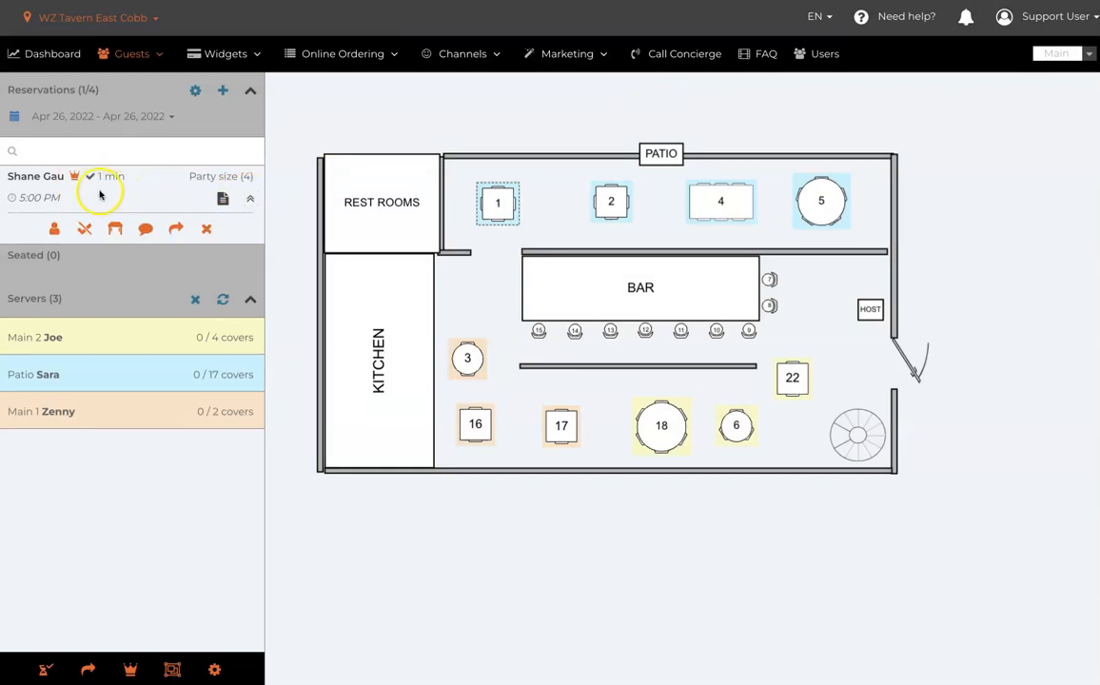
{"action": "left_click", "coordinate": [115, 228]}
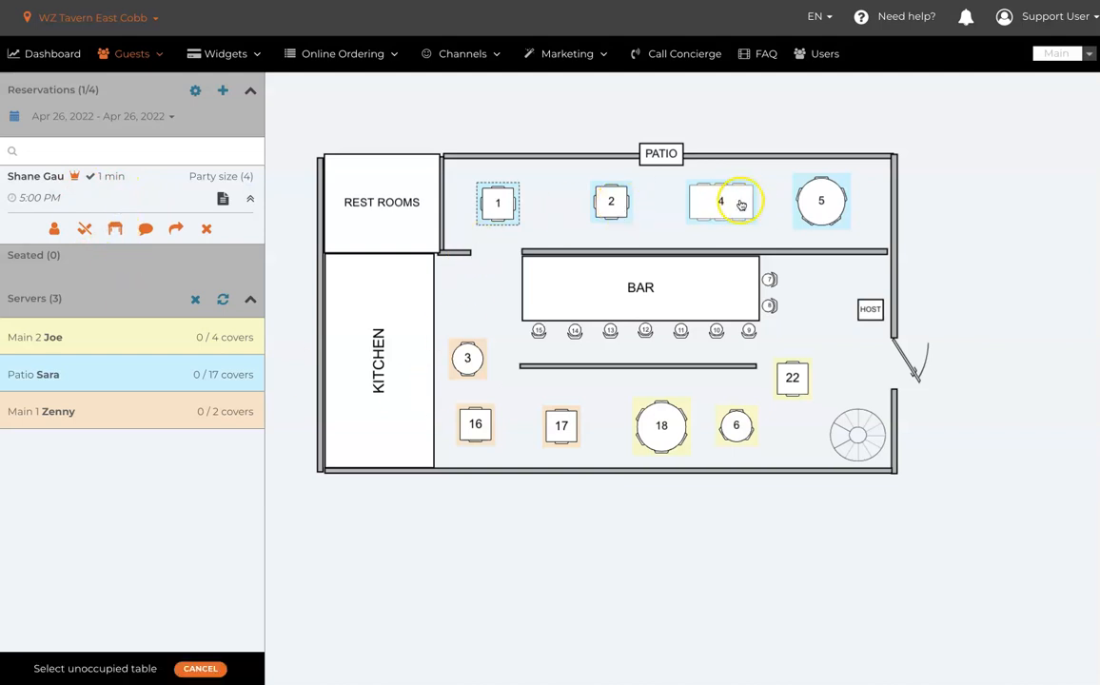
{"action": "left_click", "coordinate": [819, 203]}
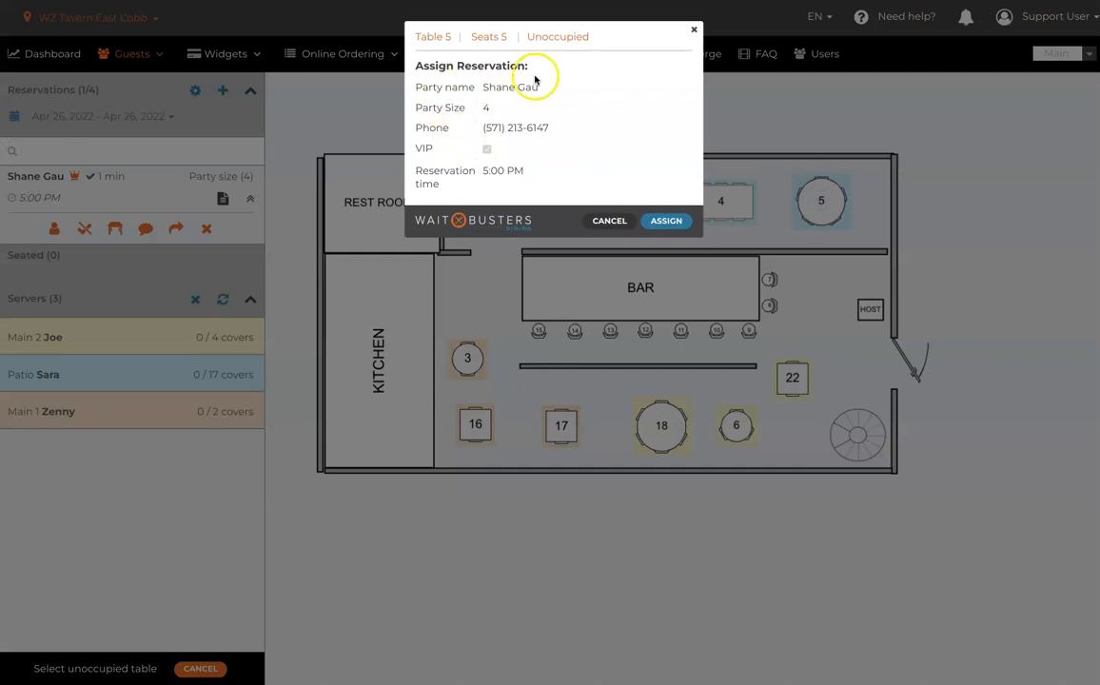
{"action": "left_click", "coordinate": [665, 220]}
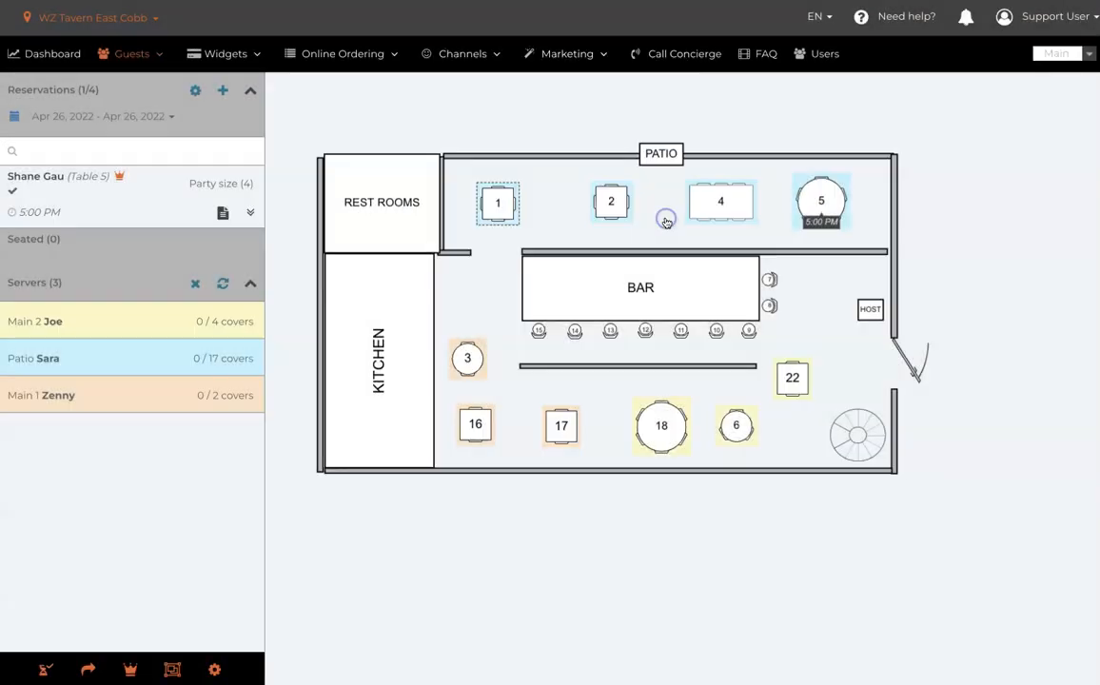
- Examine Table 5's upcoming reservation and seating options, closing them without updating the table
{"action": "left_click", "coordinate": [820, 197]}
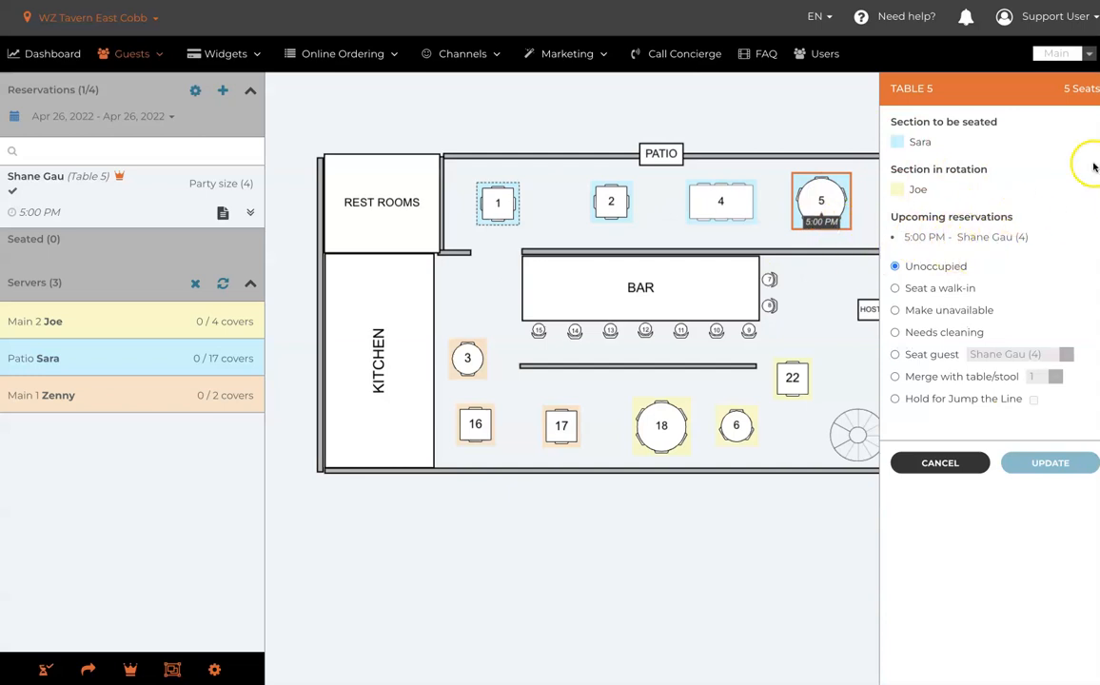
{"action": "left_click", "coordinate": [938, 462]}
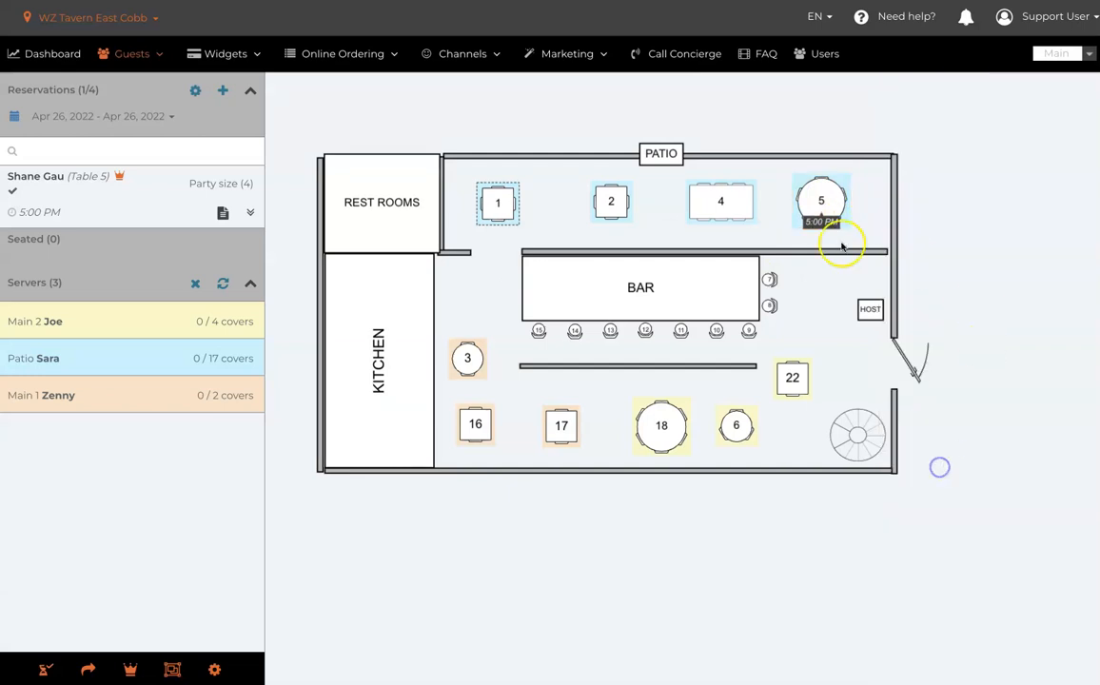
{"action": "left_click", "coordinate": [817, 197]}
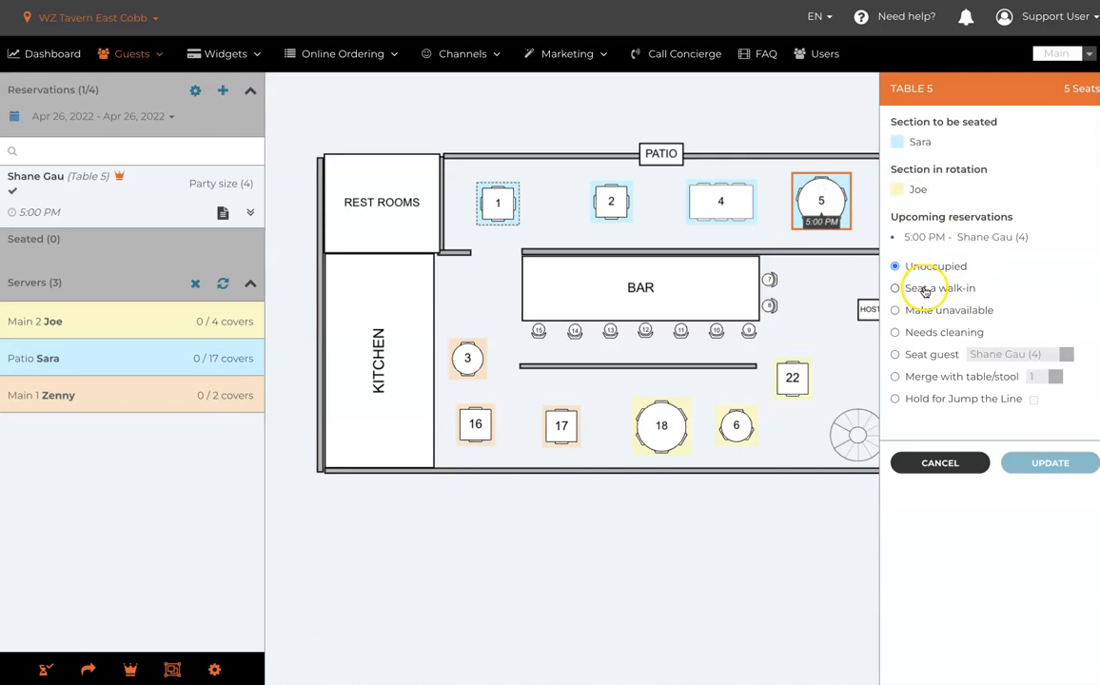
{"action": "left_click", "coordinate": [941, 462]}
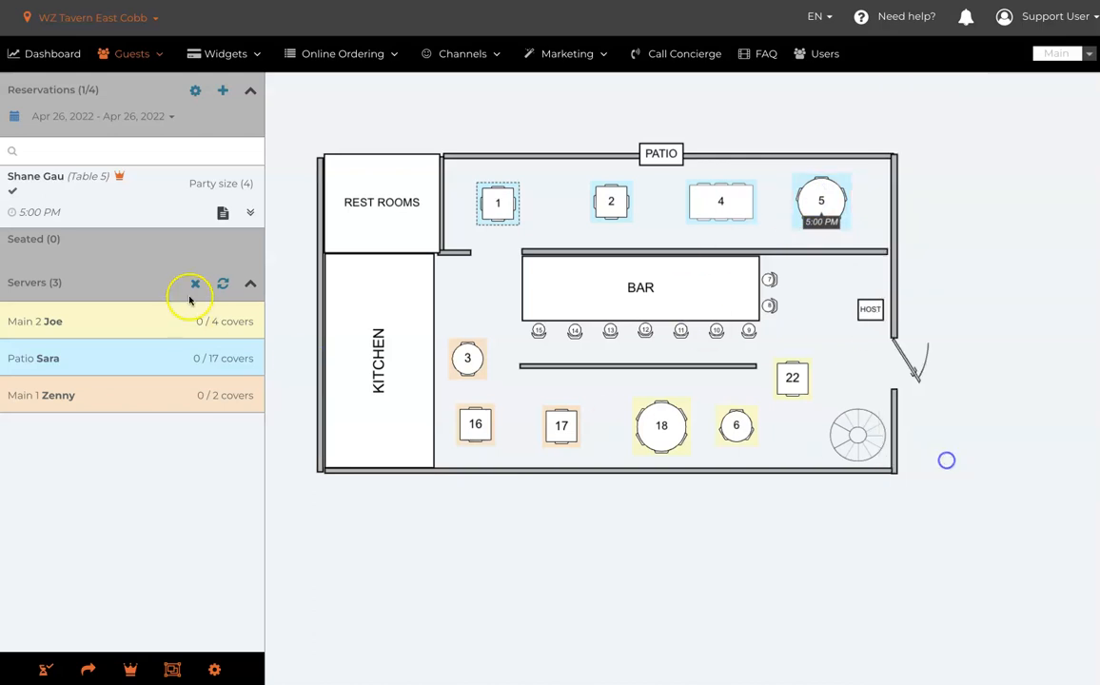
- Remove the Table 5 assignment from the checked-in 5:00 PM reservation and confirm
{"action": "left_click", "coordinate": [249, 212]}
{"action": "left_click", "coordinate": [131, 244]}
{"action": "left_click", "coordinate": [634, 103]}
- Review the cancellation and no-show choices for the 5:00 PM reservation, declining to cancel it
{"action": "left_click", "coordinate": [252, 202]}
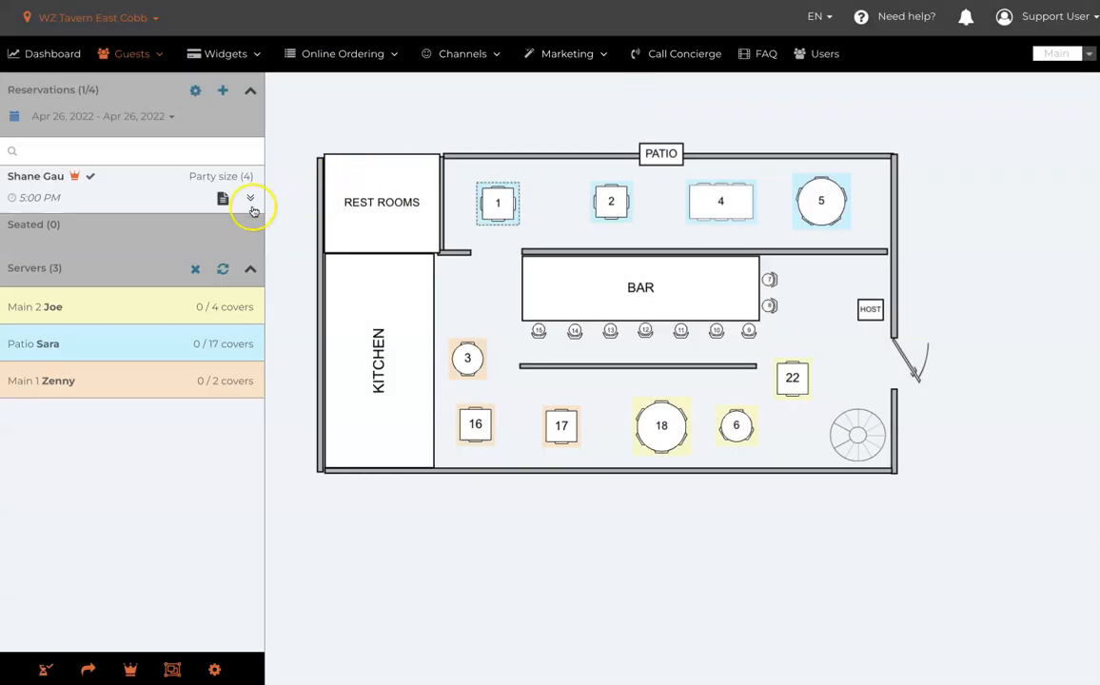
{"action": "left_click", "coordinate": [250, 199]}
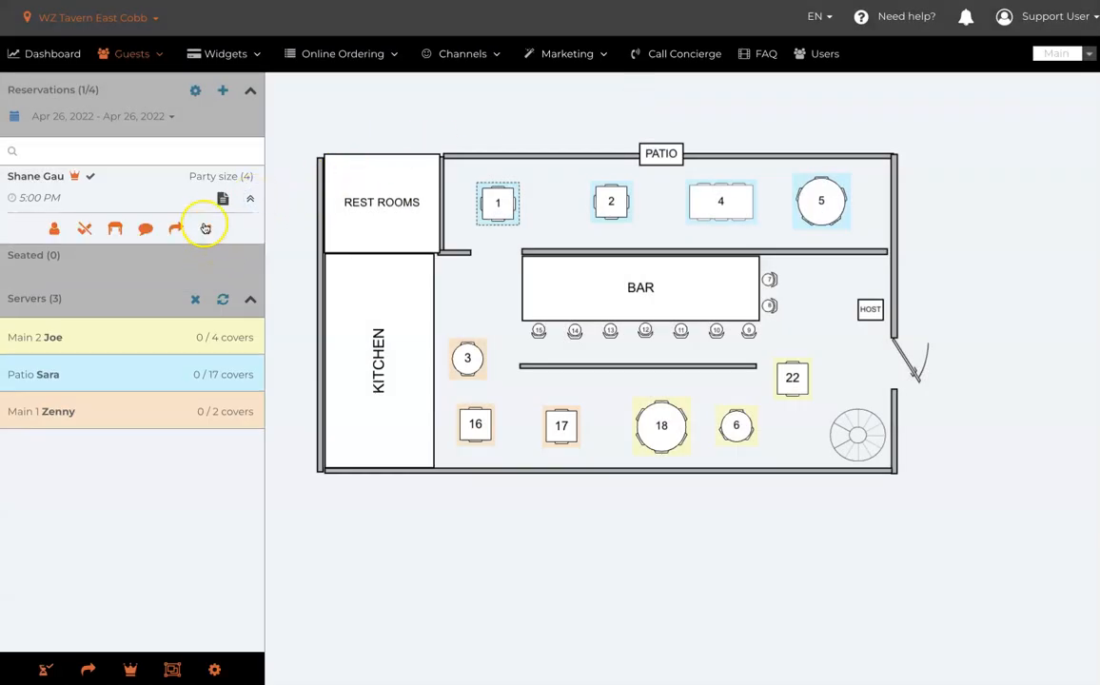
{"action": "left_click", "coordinate": [205, 231]}
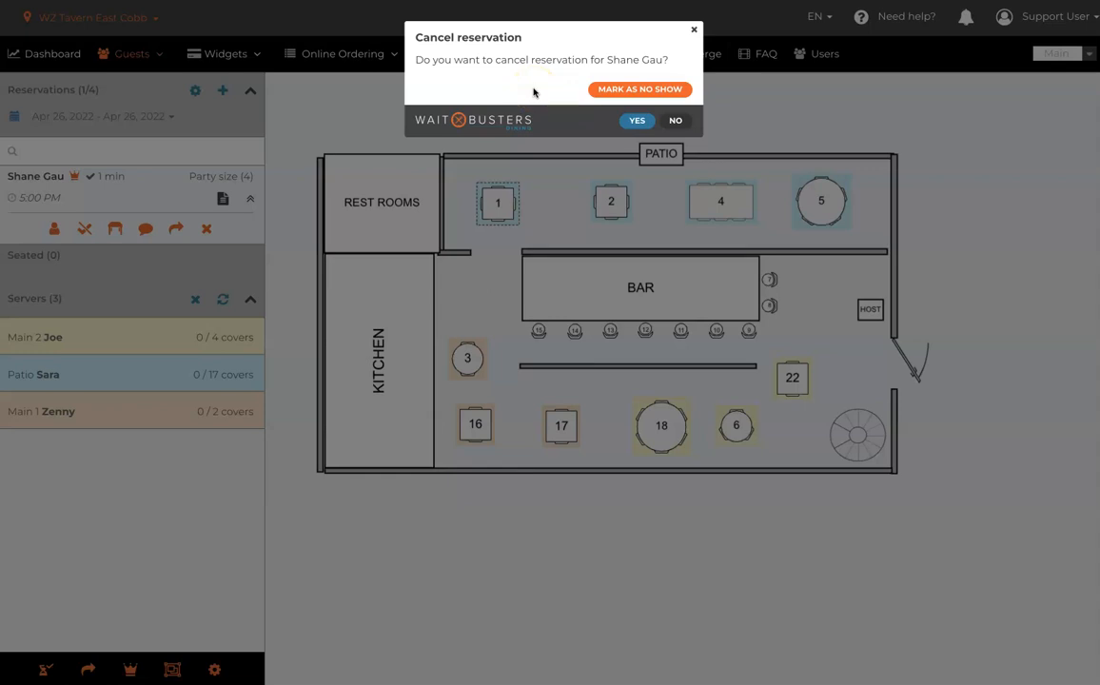
{"action": "left_click", "coordinate": [676, 120]}
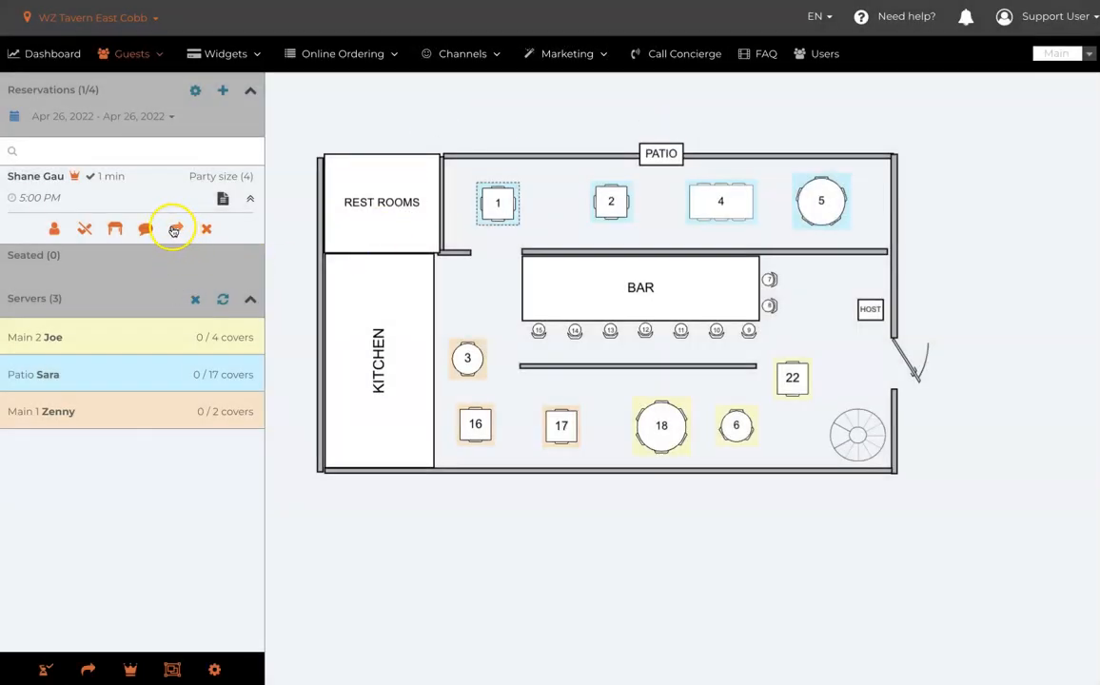
- Seat the 5:00 PM reservation's party of 4 at Table 5 on the patio
{"action": "left_click_drag", "start_coordinate": [80, 178], "coordinate": [820, 201]}
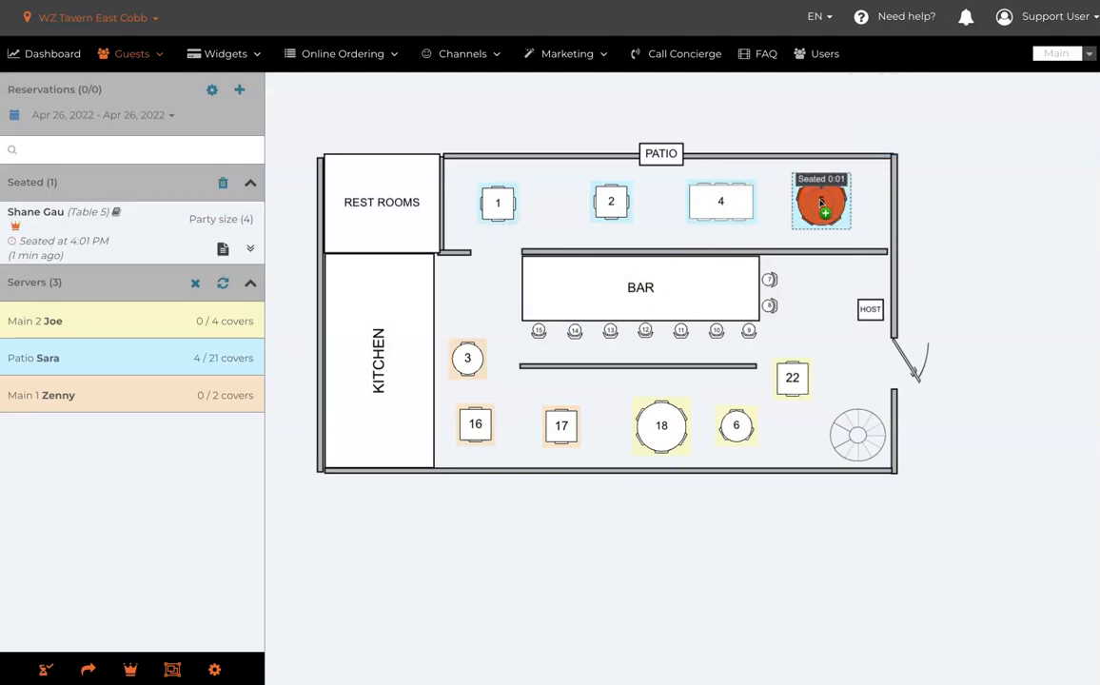
{"action": "left_click", "coordinate": [324, 122]}
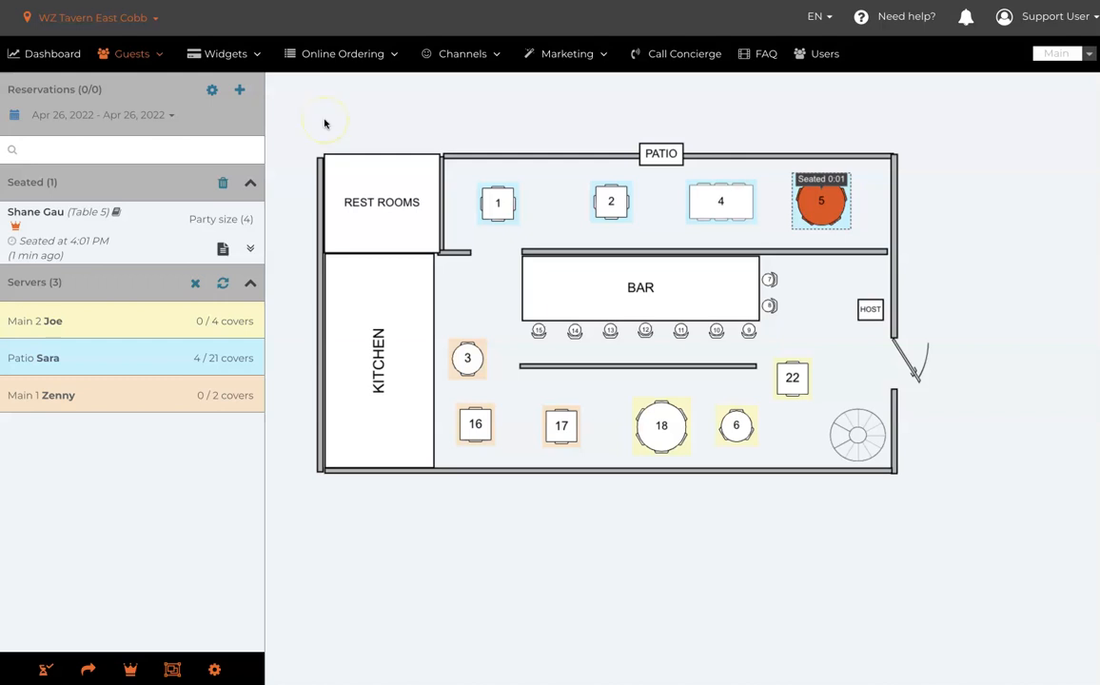